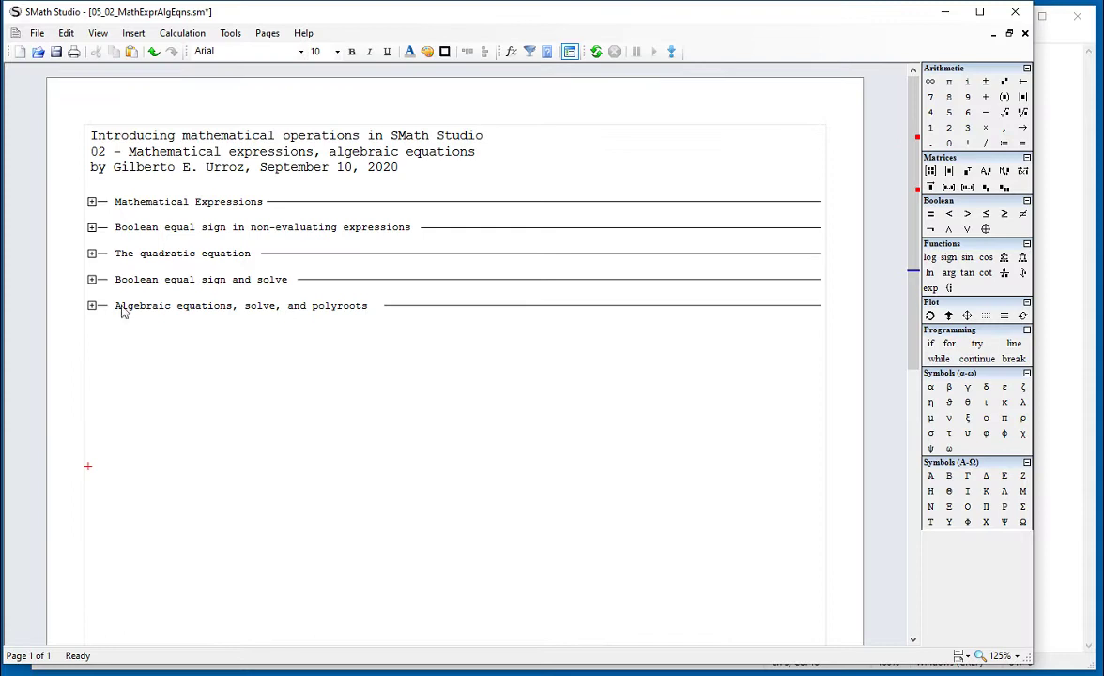
Expand the section on the quadratic equation and examine the equation and its general solution formula with the plus-minus operator.
left_click(92, 254)
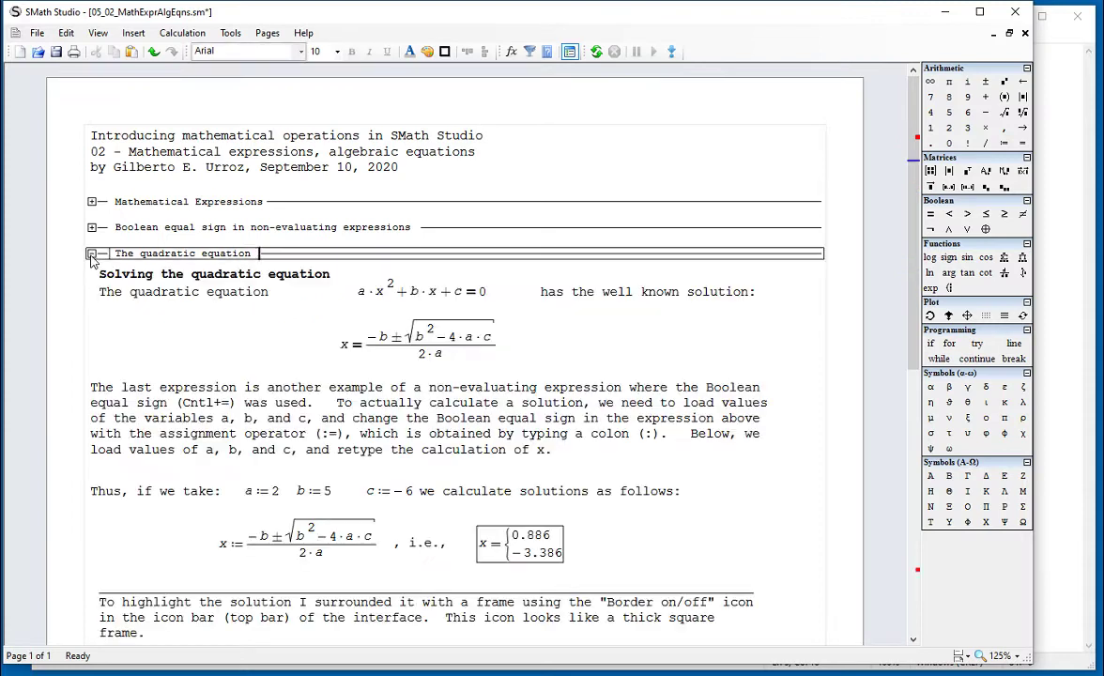
left_click(502, 292)
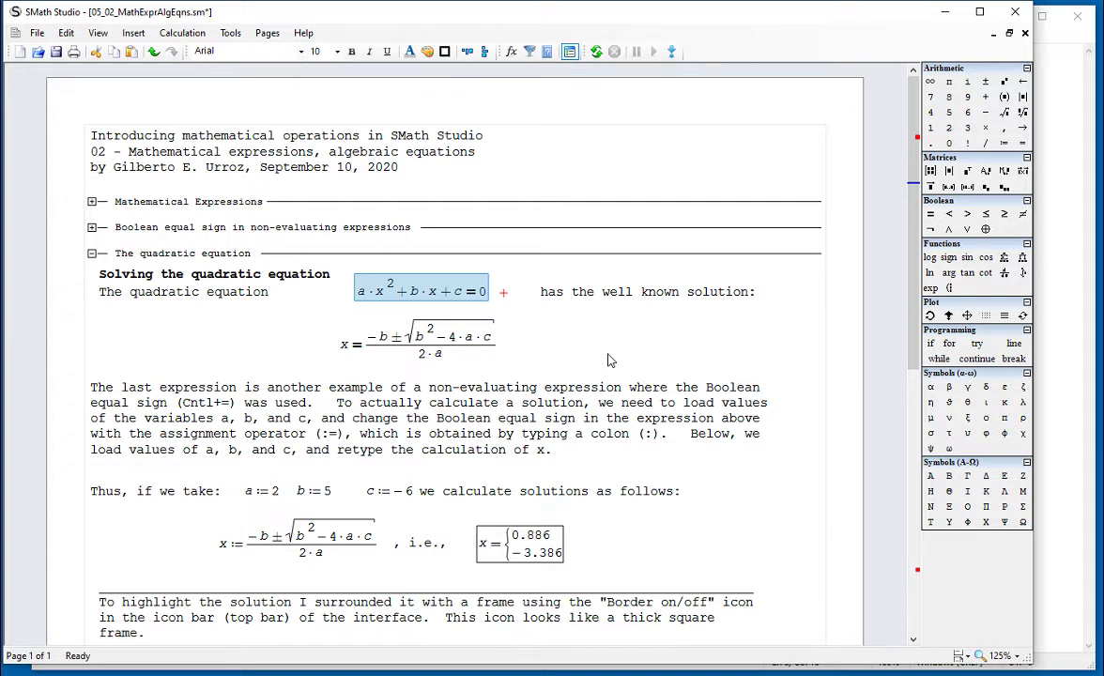
left_click(485, 345)
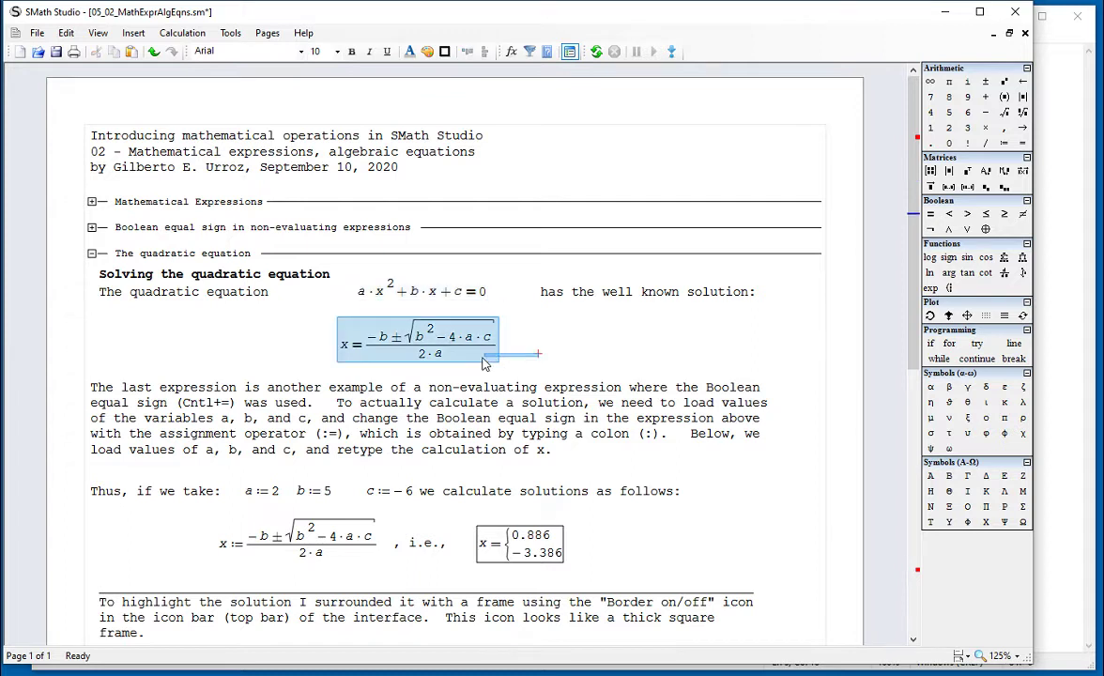
left_click(549, 360)
left_click(398, 346)
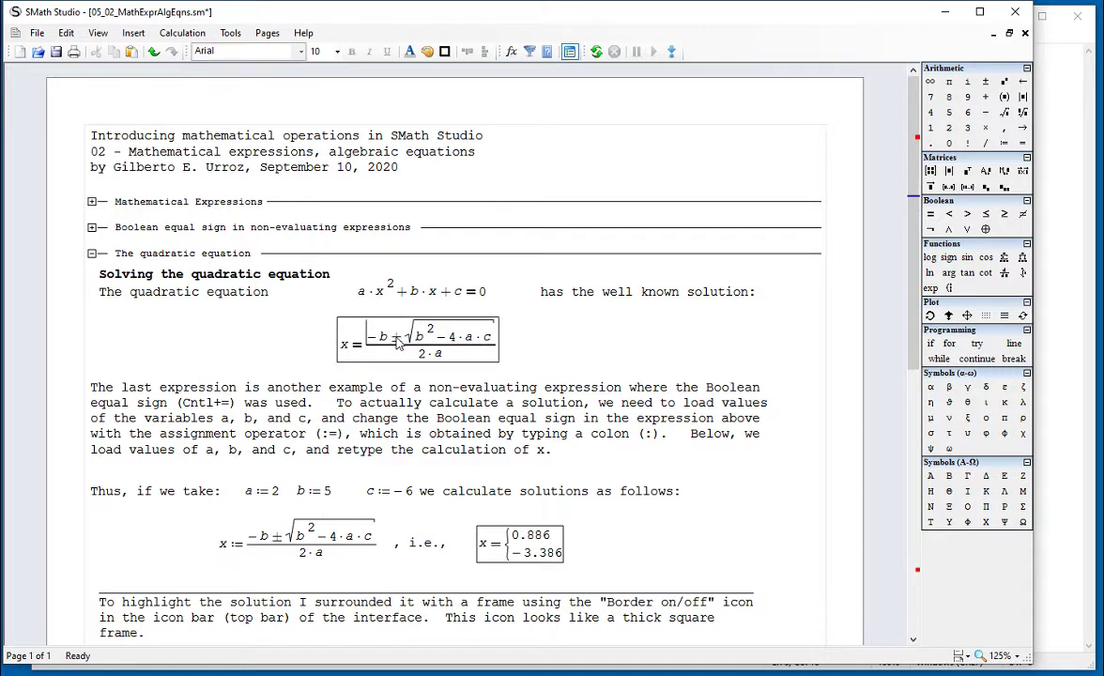
double_click(399, 343)
left_click(400, 343)
left_click(547, 338)
scroll(549, 345, "down", 1)
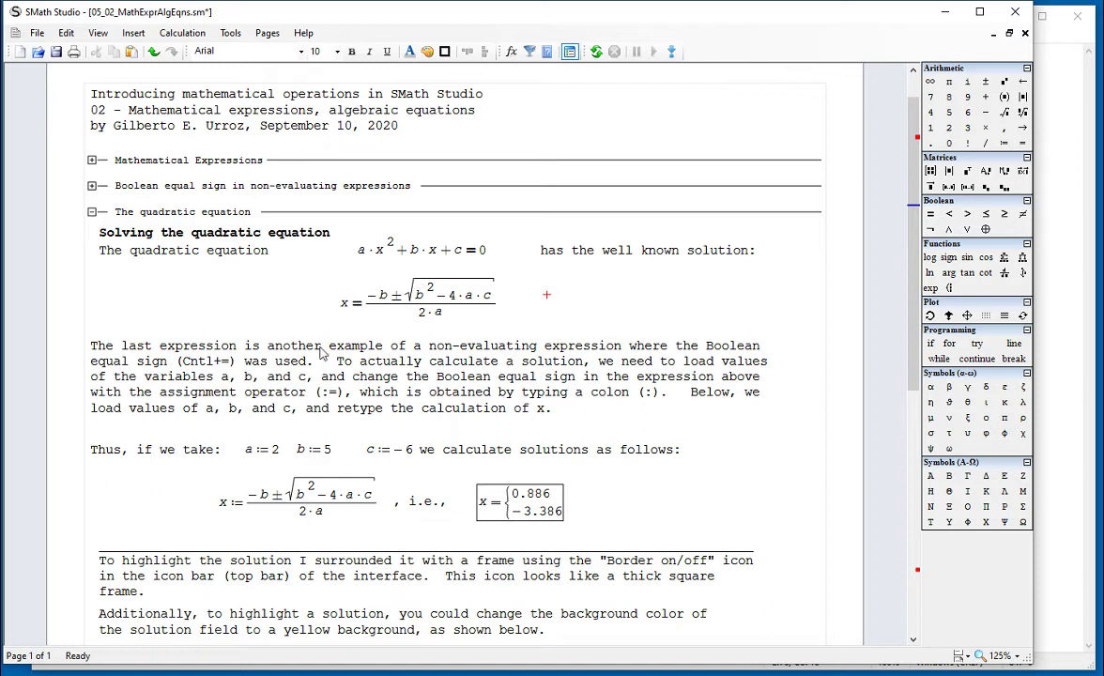
Move the definition of c closer to the definition of b, clear of the text that follows it.
left_click(250, 435)
left_click_drag(251, 434, 376, 454)
left_click(685, 502)
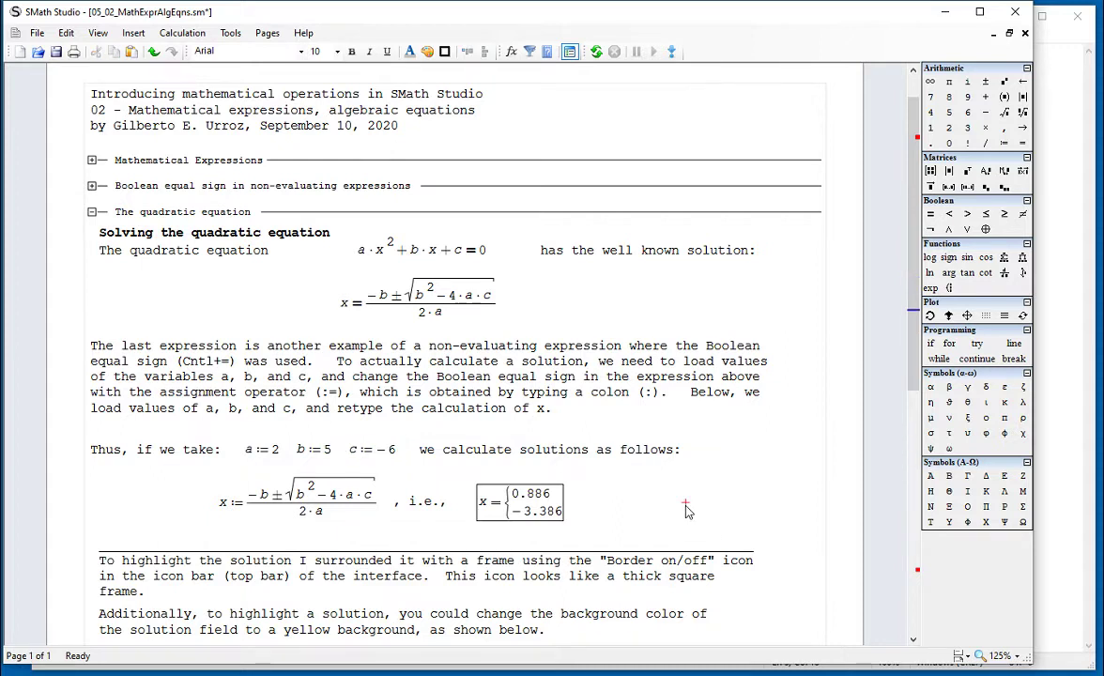
Delete the existing calculation of x, the "i.e.," text and the framed result below the coefficient values.
left_click_drag(328, 267, 453, 315)
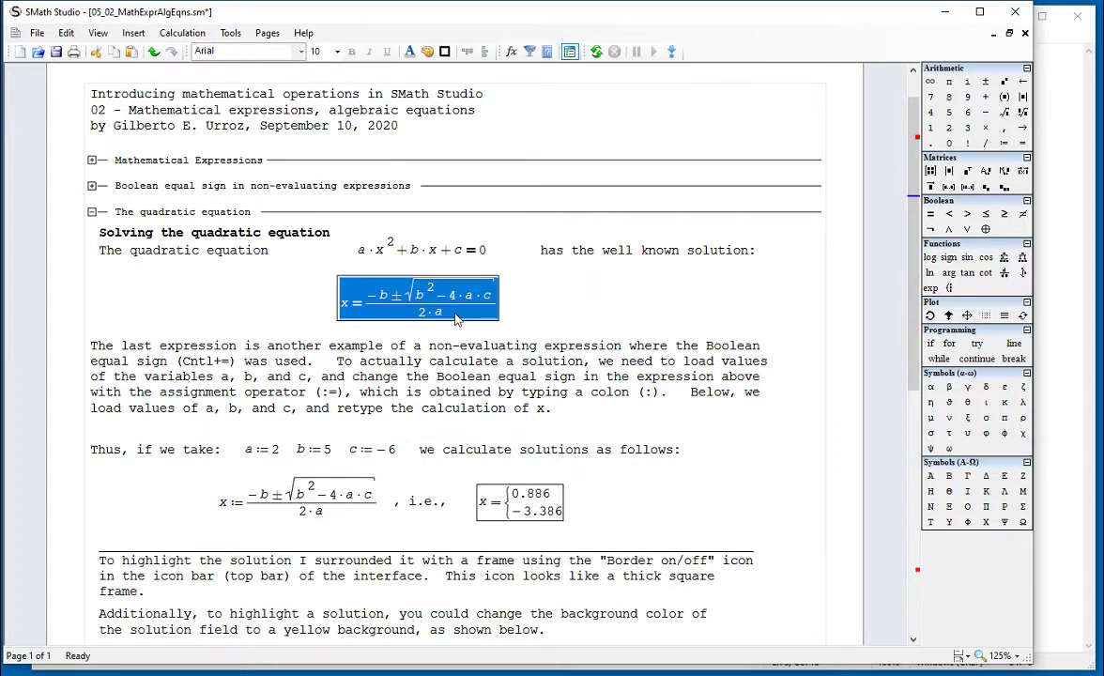
left_click(237, 507)
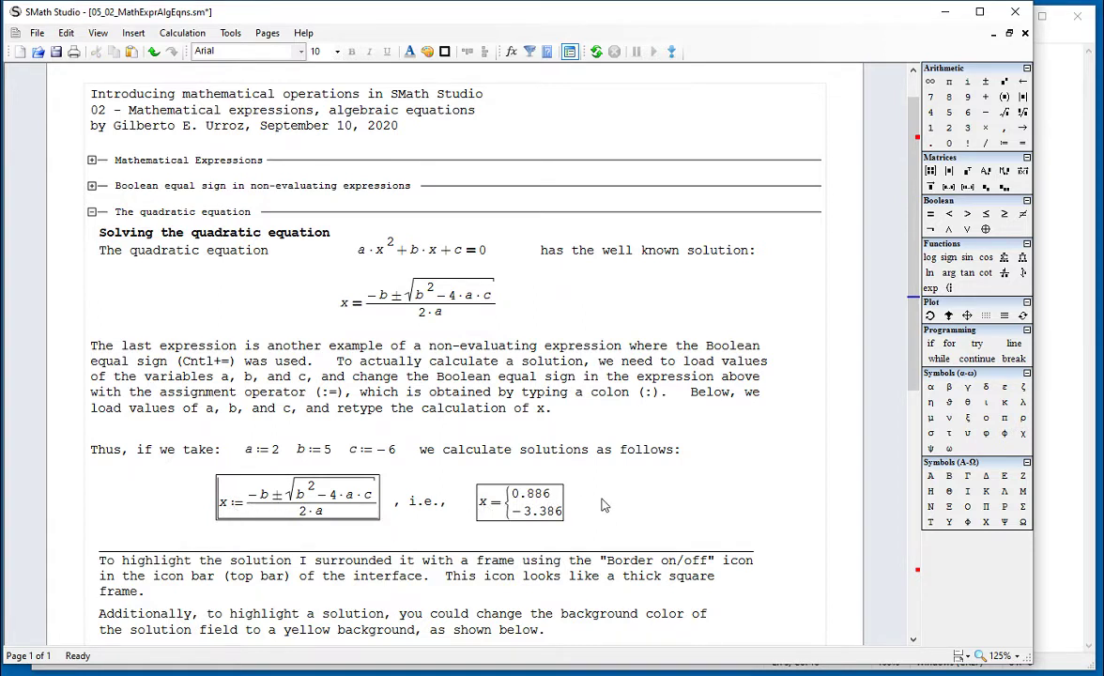
left_click_drag(603, 507, 214, 469)
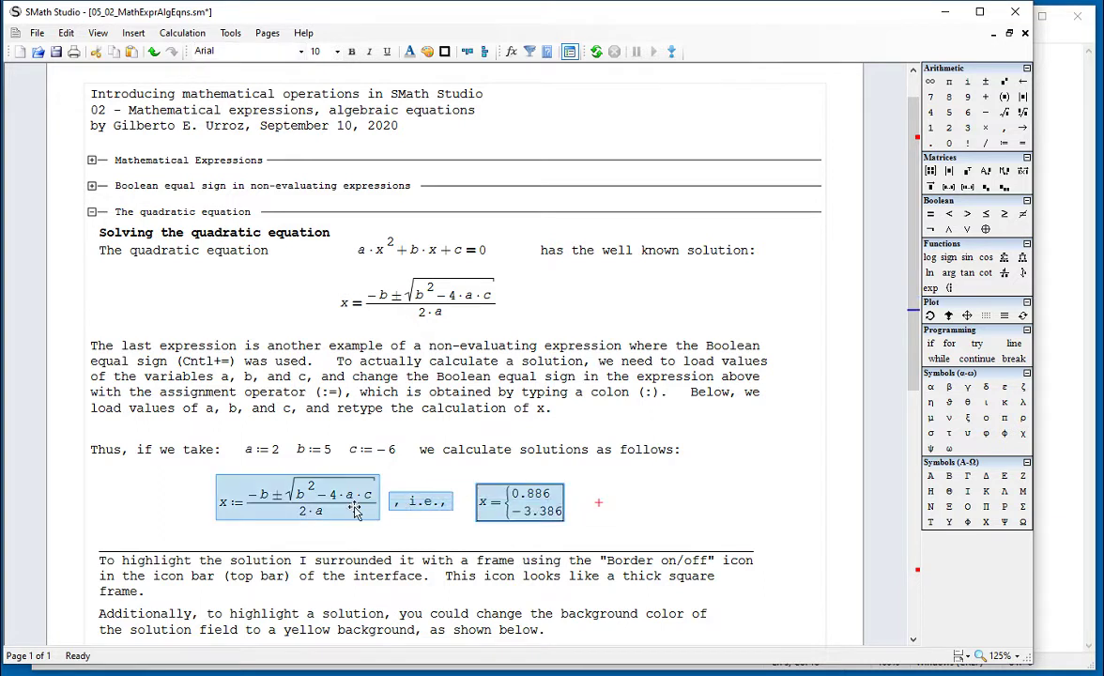
left_click_drag(359, 507, 271, 510)
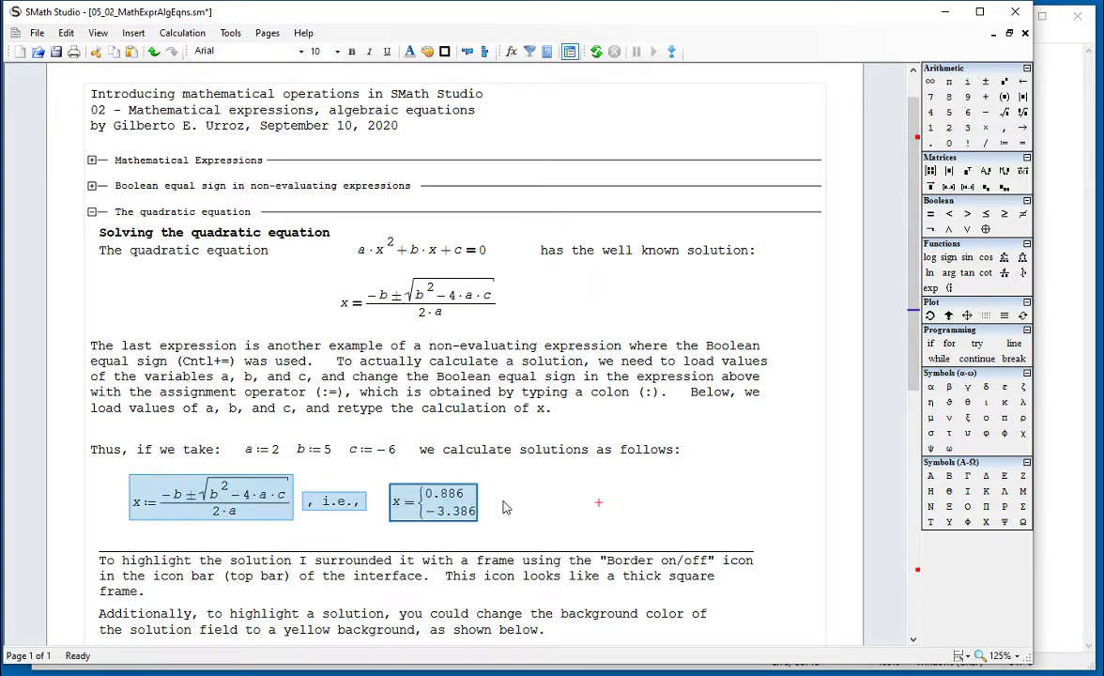
key("Delete")
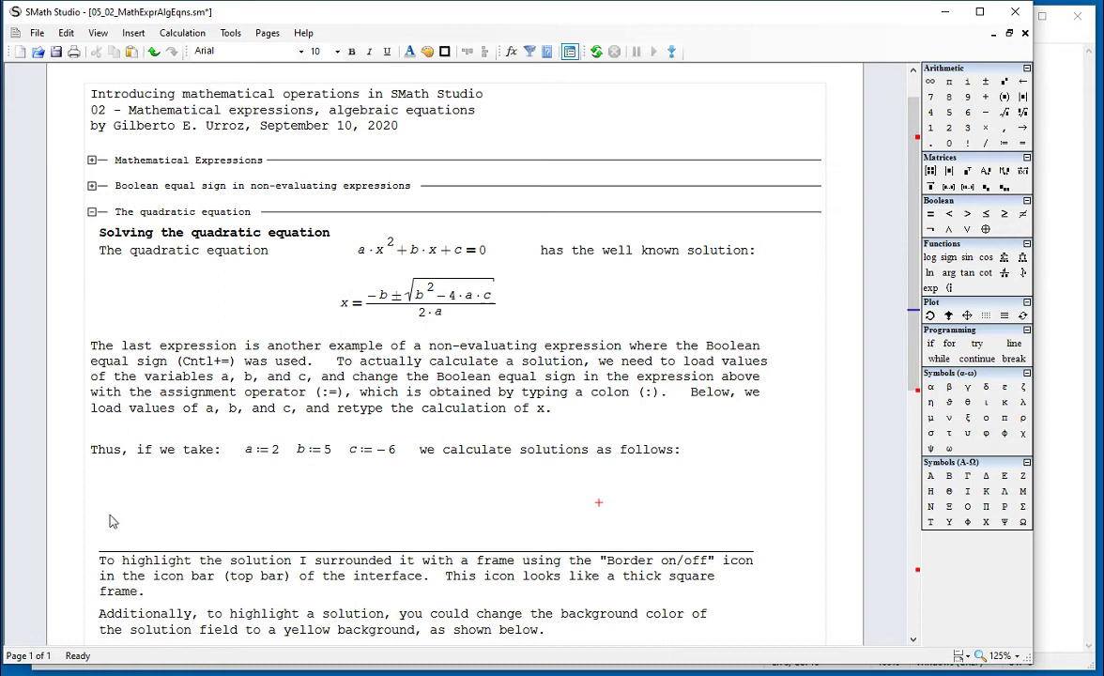
Begin a new definition of x below the coefficient values, assigning it −b followed by the plus-minus operator.
left_click(198, 497)
type("x:=")
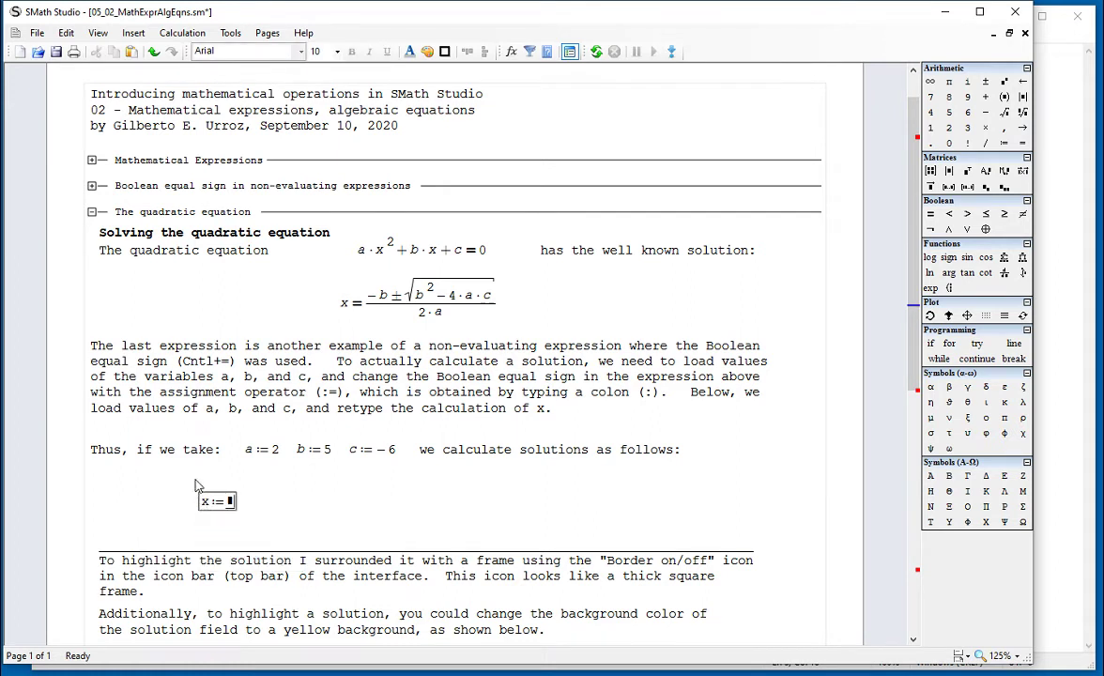
type("-b")
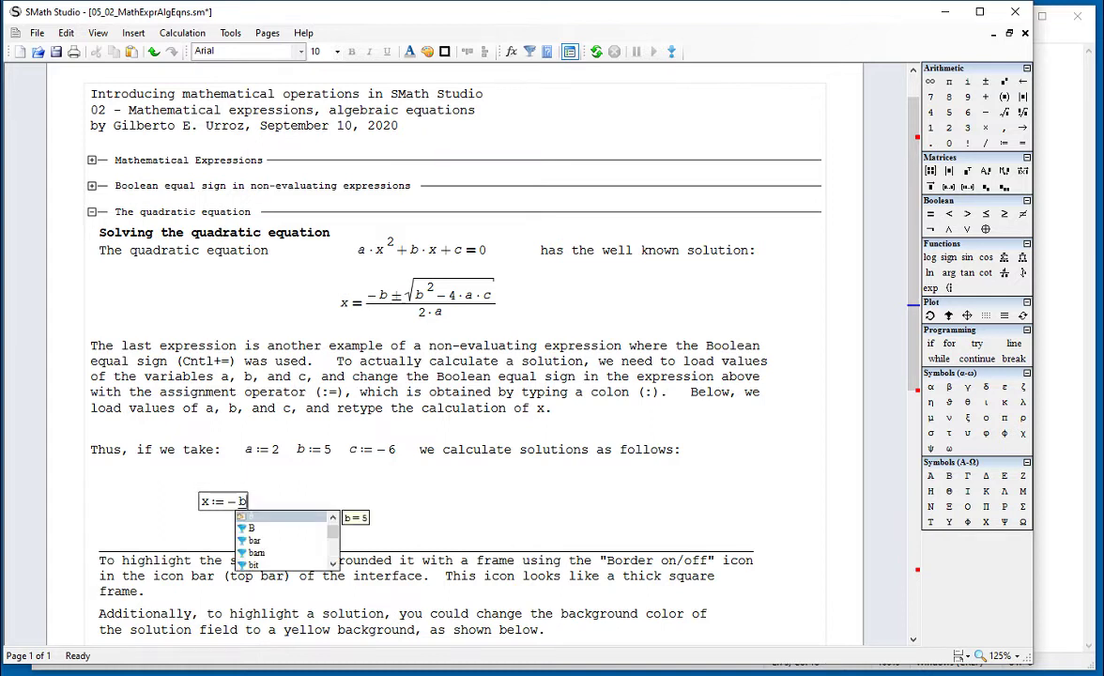
left_click(986, 83)
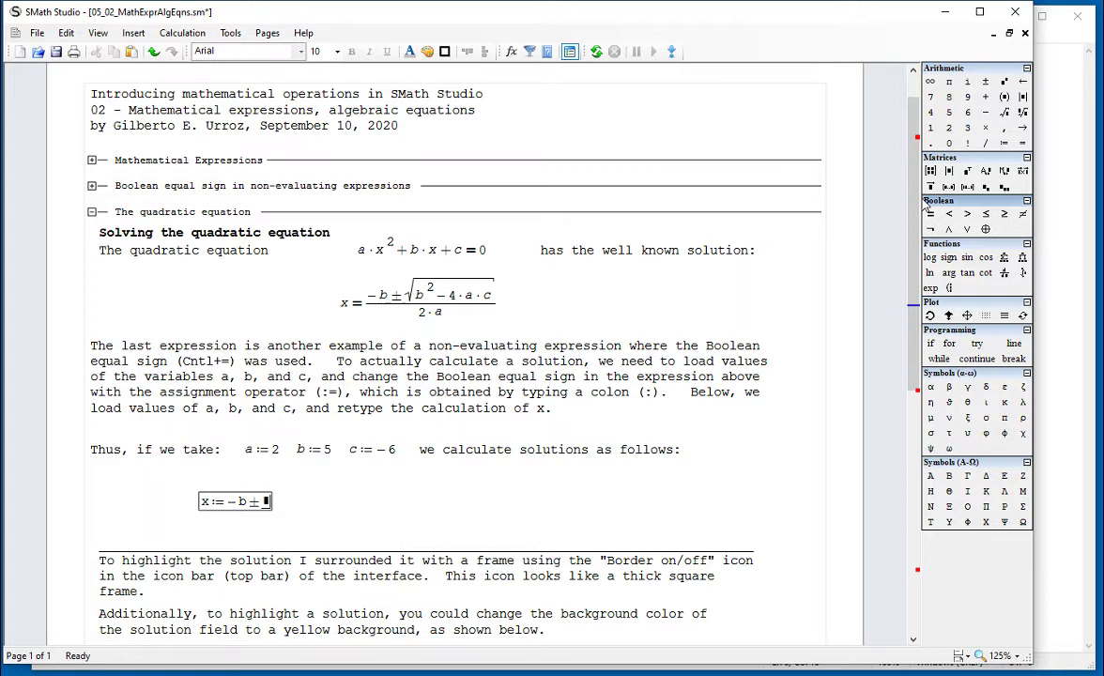
Complete the numerator of x with the square root of b^2−4·a·c.
type("sqrt")
key("Tab")
type("b")
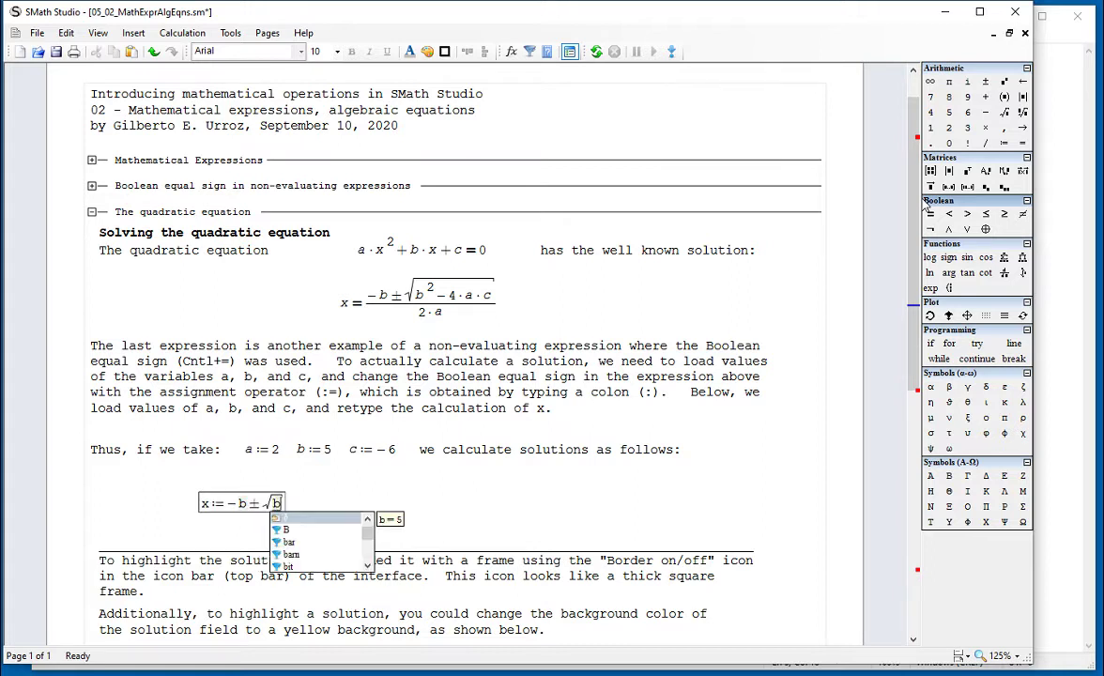
type("^2")
key("Right")
type("-4*a*c")
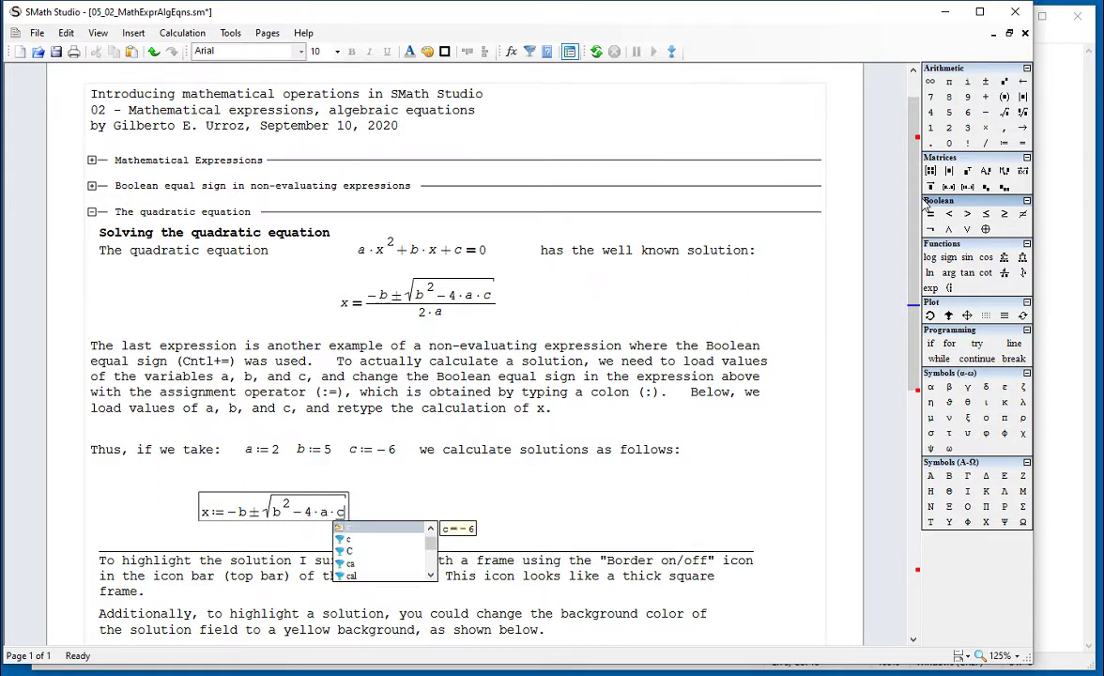
Divide the whole numerator of x by 2·a and evaluate the definition numerically.
key("Escape")
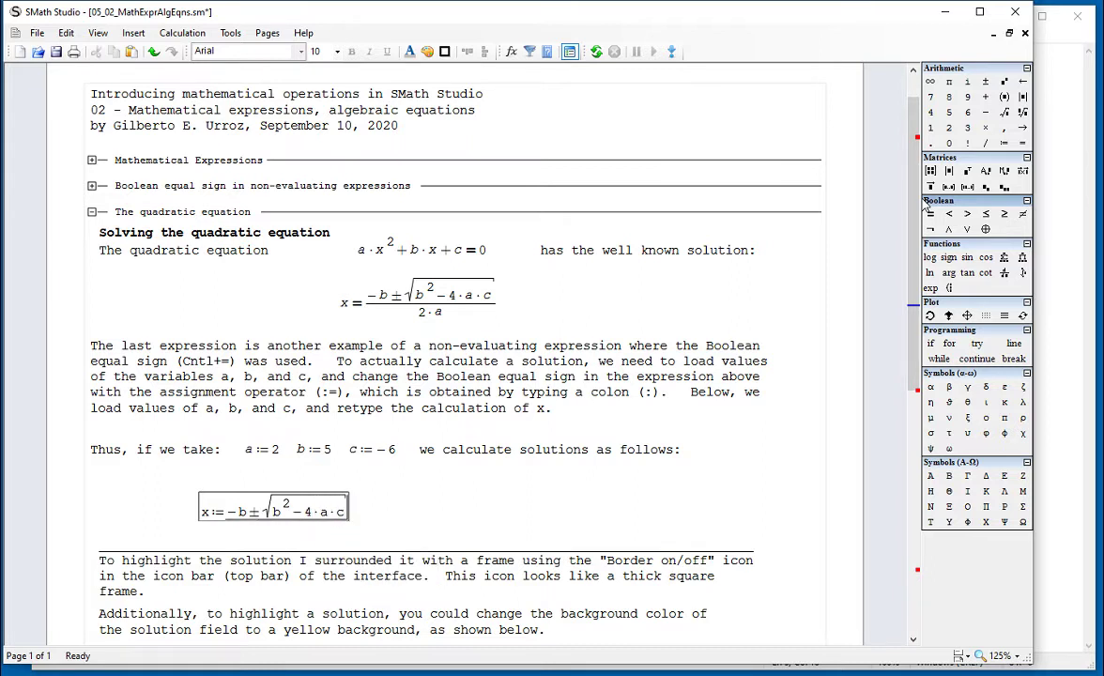
type("/2*a")
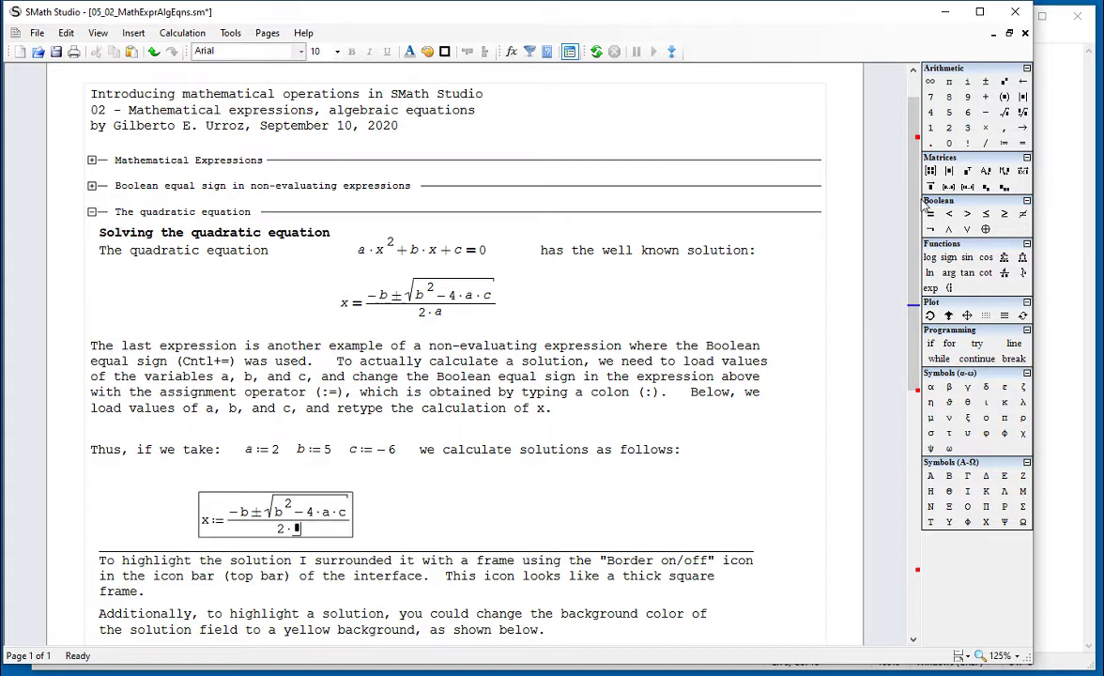
type("={0.886 −3.386")
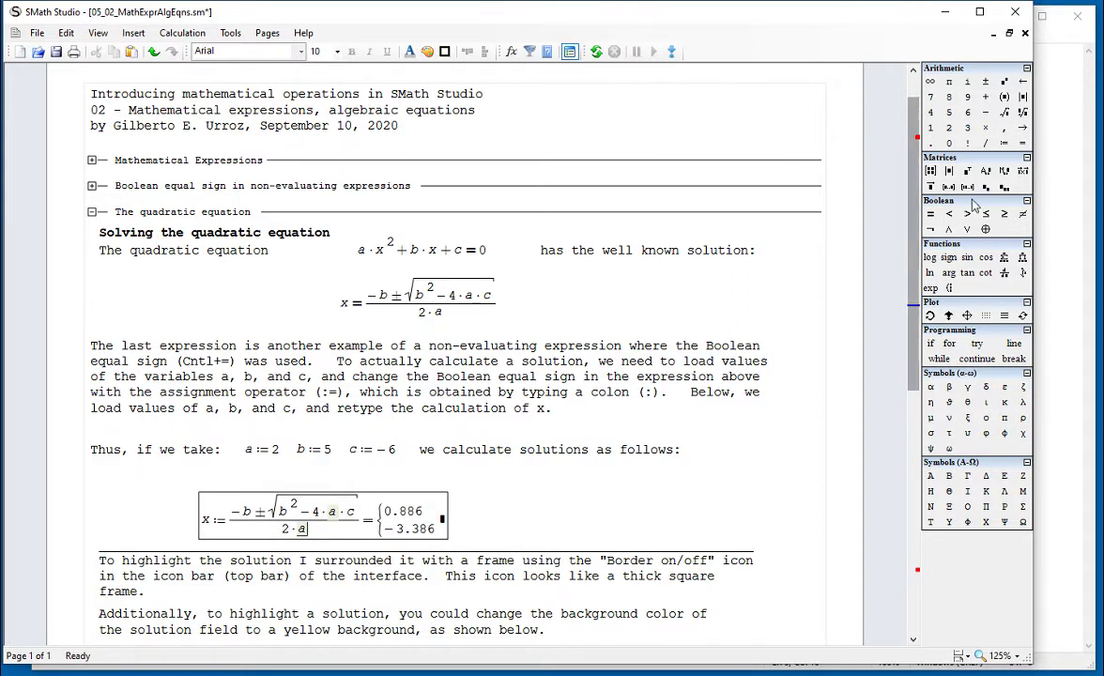
Move the evaluated formula for x up and to the right, centring it above the divider line.
left_click_drag(502, 511, 184, 474)
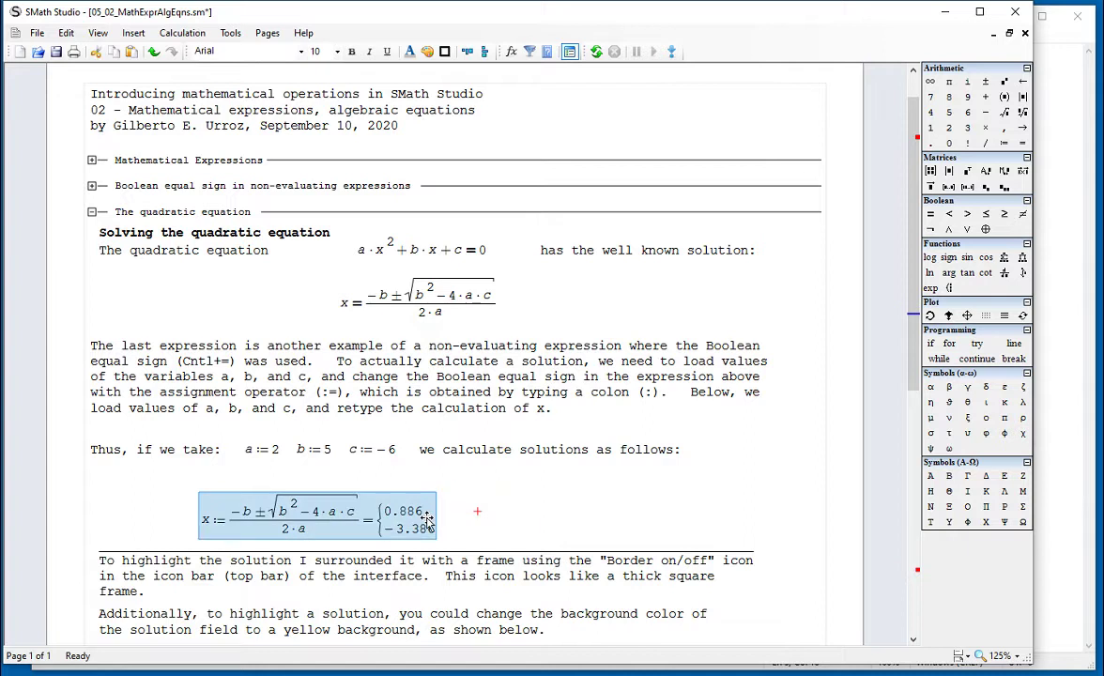
left_click_drag(474, 506, 552, 494)
scroll(563, 493, "down", 4)
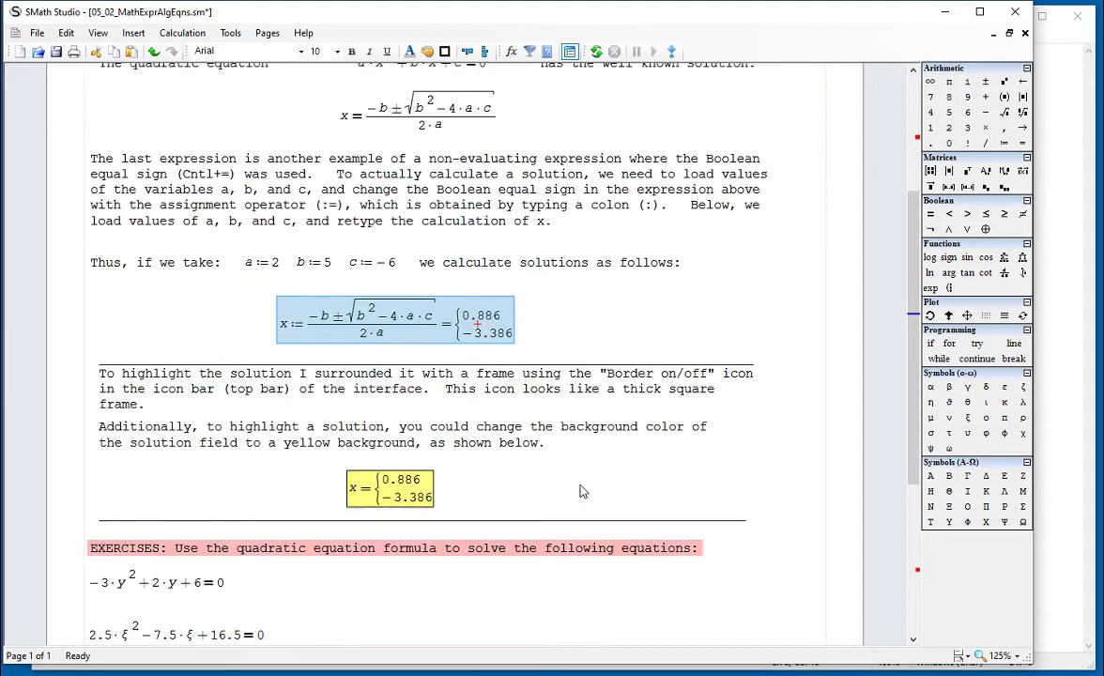
scroll(582, 486, "down", 1)
left_click(581, 438)
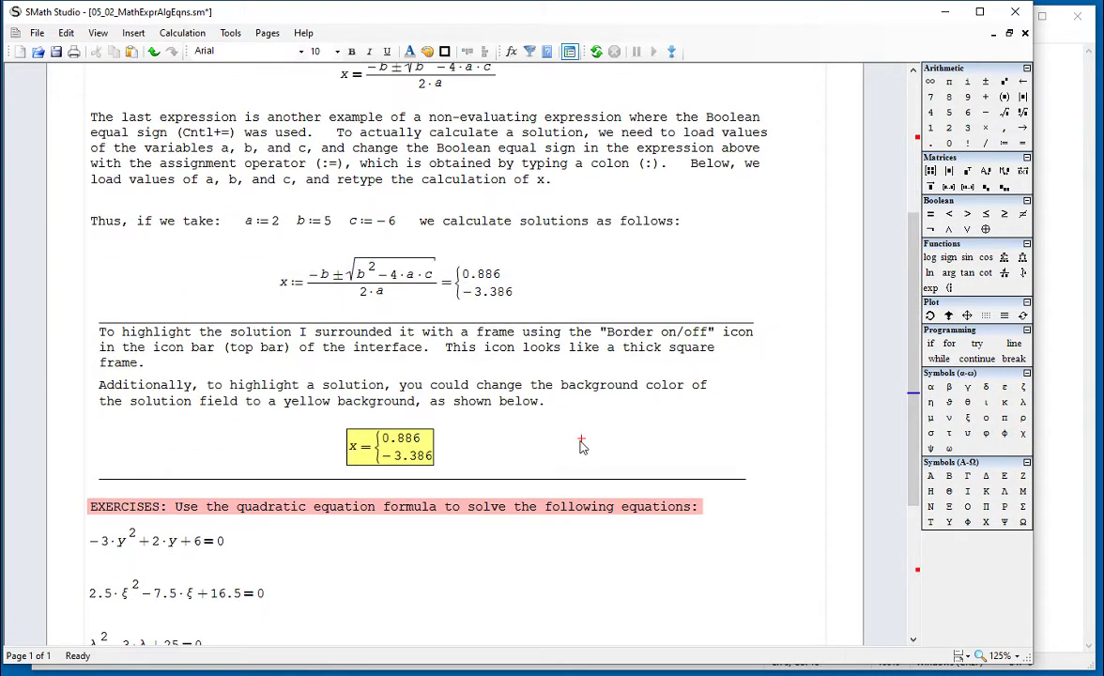
Surround the evaluated formula for x with a border and give it a light green background.
left_click_drag(564, 282, 506, 267)
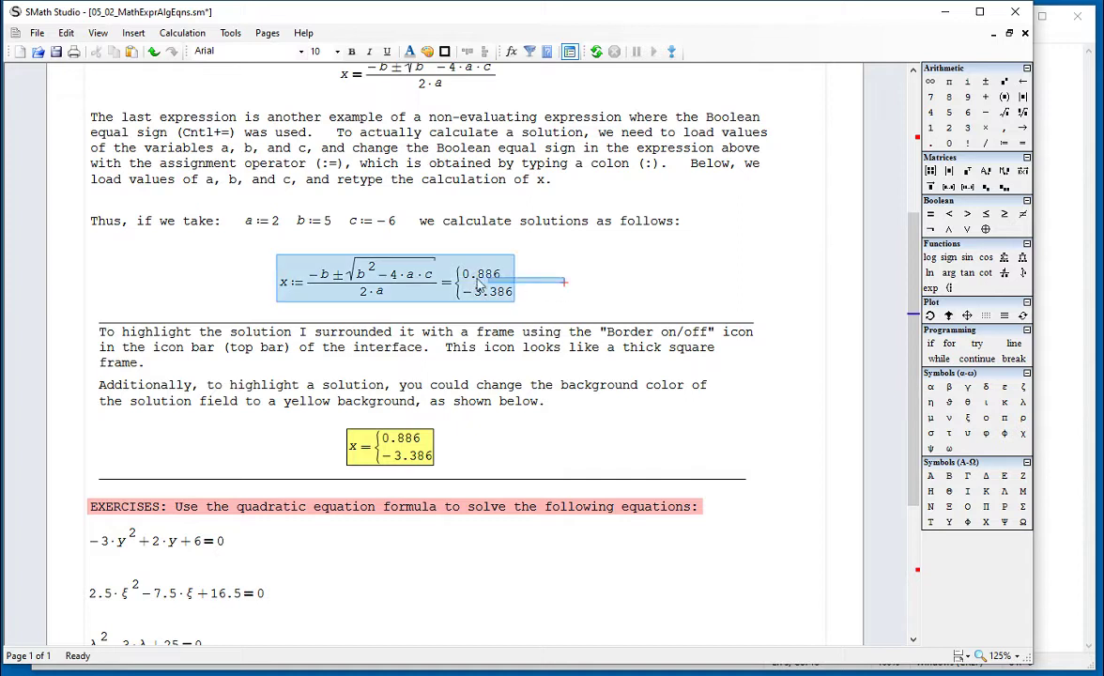
left_click(444, 51)
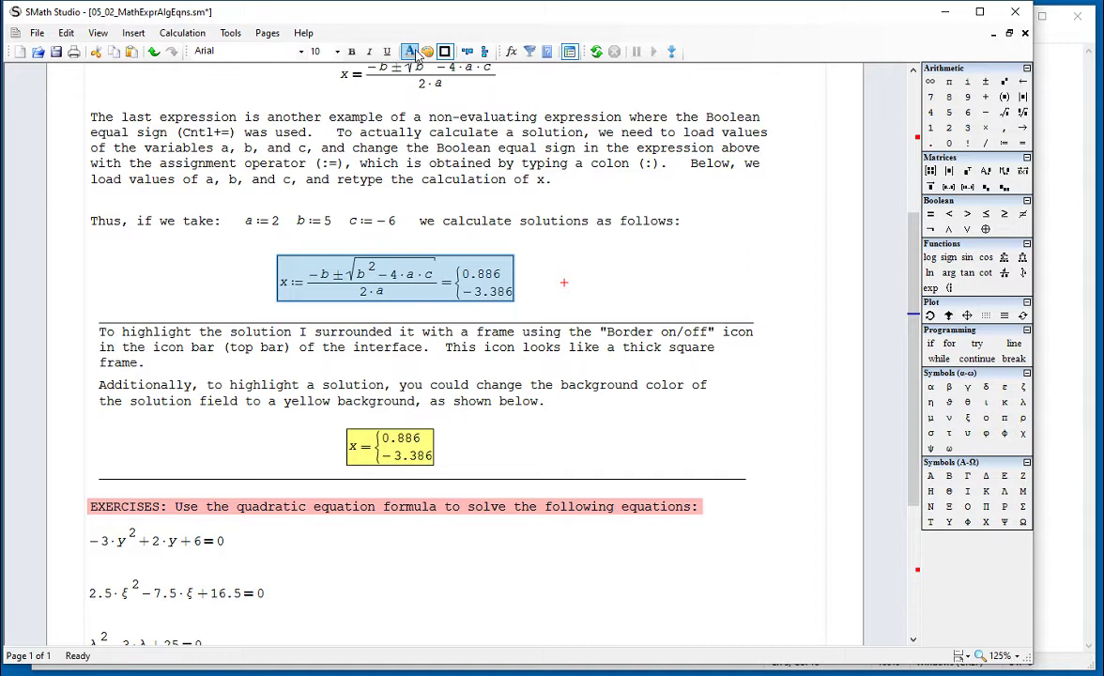
left_click(427, 51)
left_click(528, 152)
left_click(503, 340)
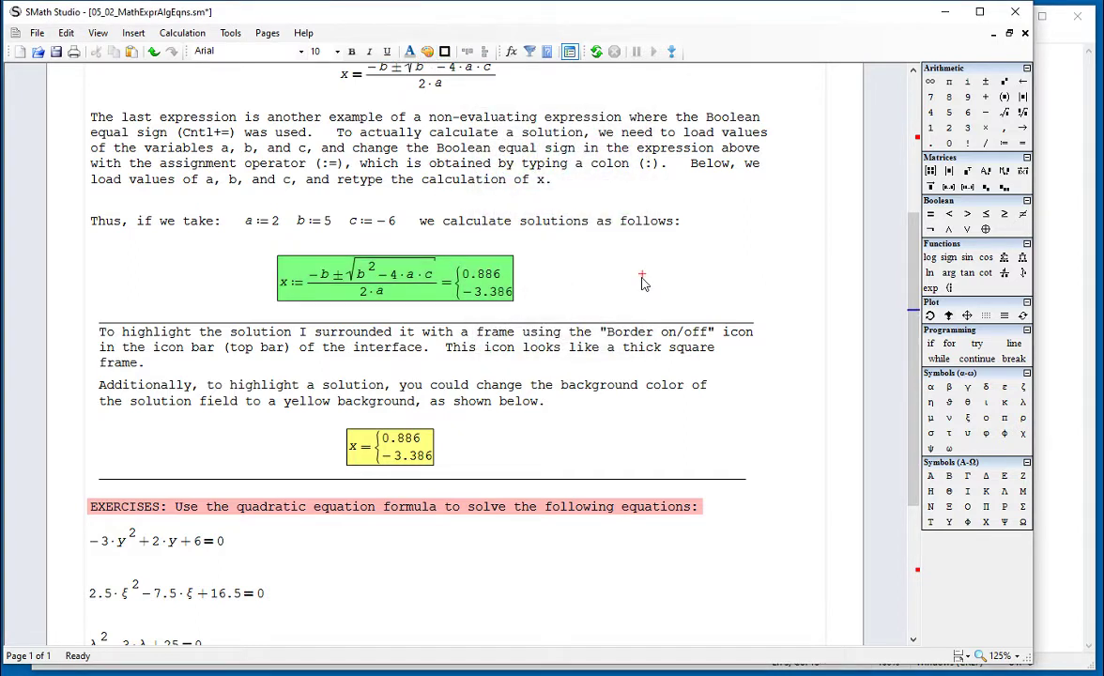
Replace the yellow result below the highlighting notes with a newly entered evaluation of x, raised clear of the divider line.
left_click_drag(520, 447, 405, 464)
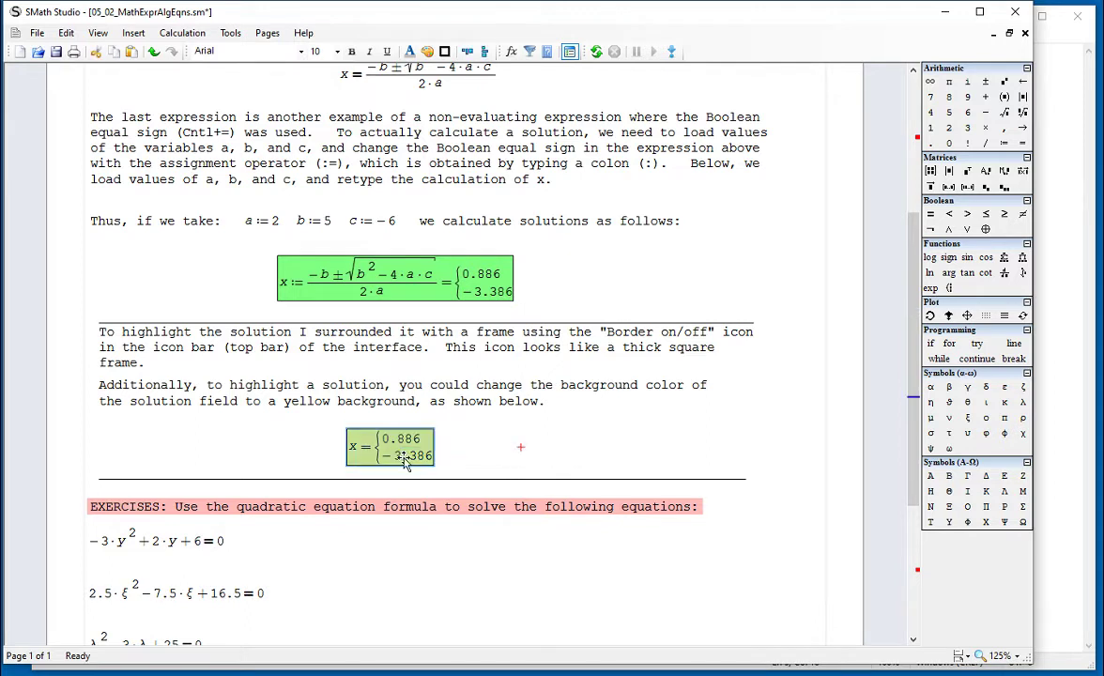
key("Delete")
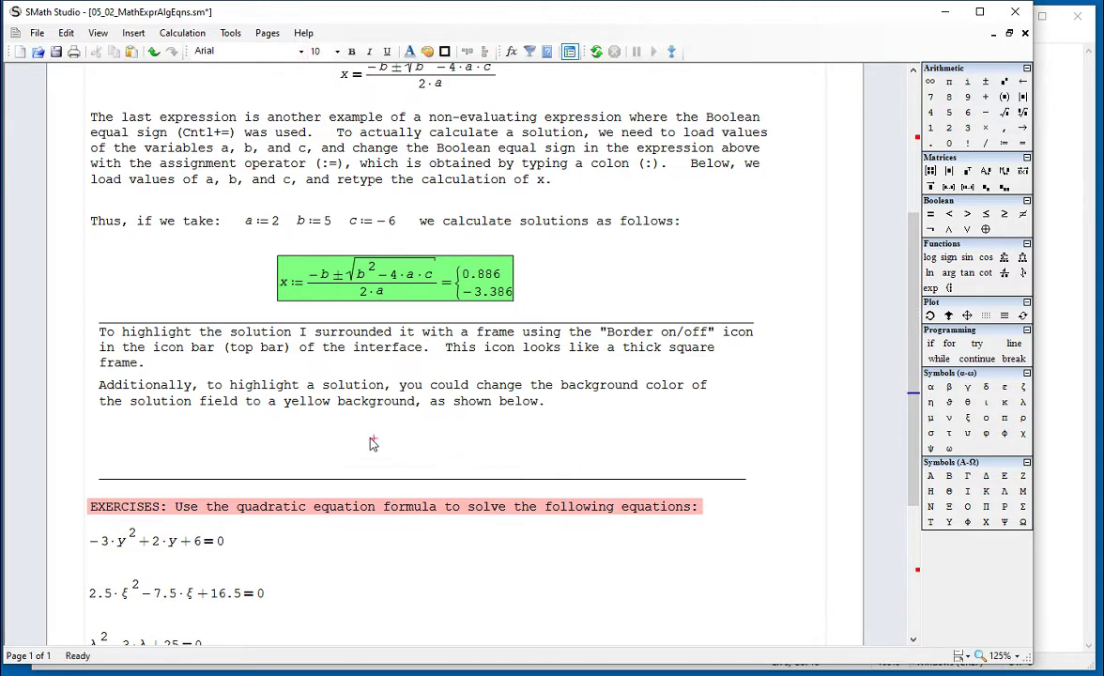
type("x=")
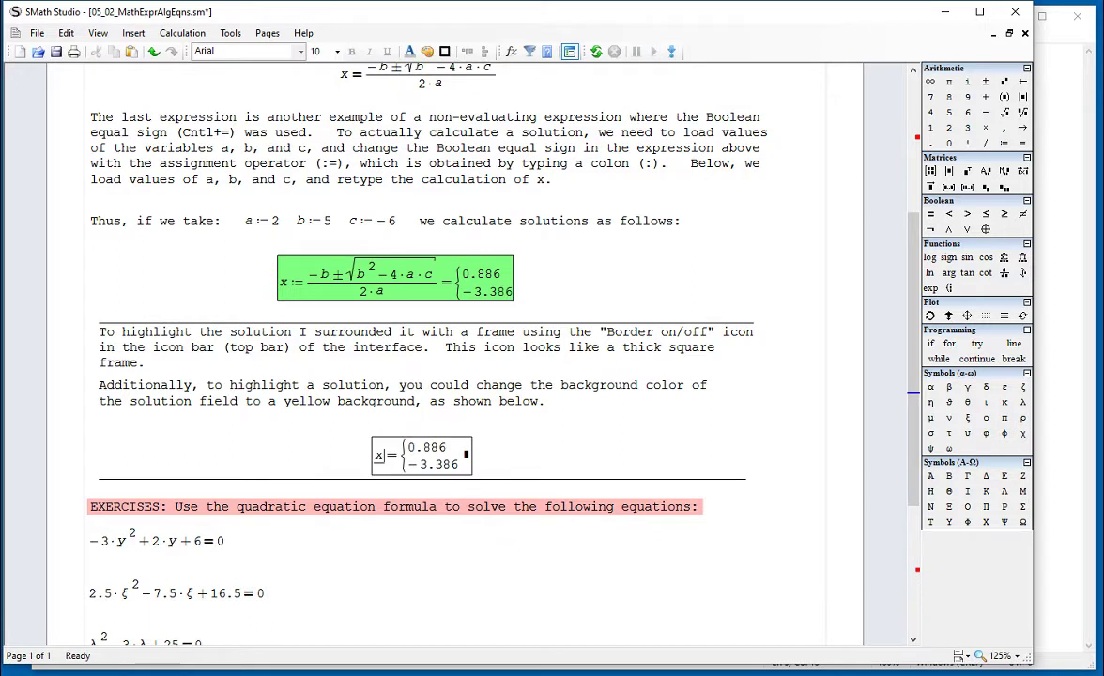
left_click_drag(529, 457, 413, 437)
left_click(464, 445)
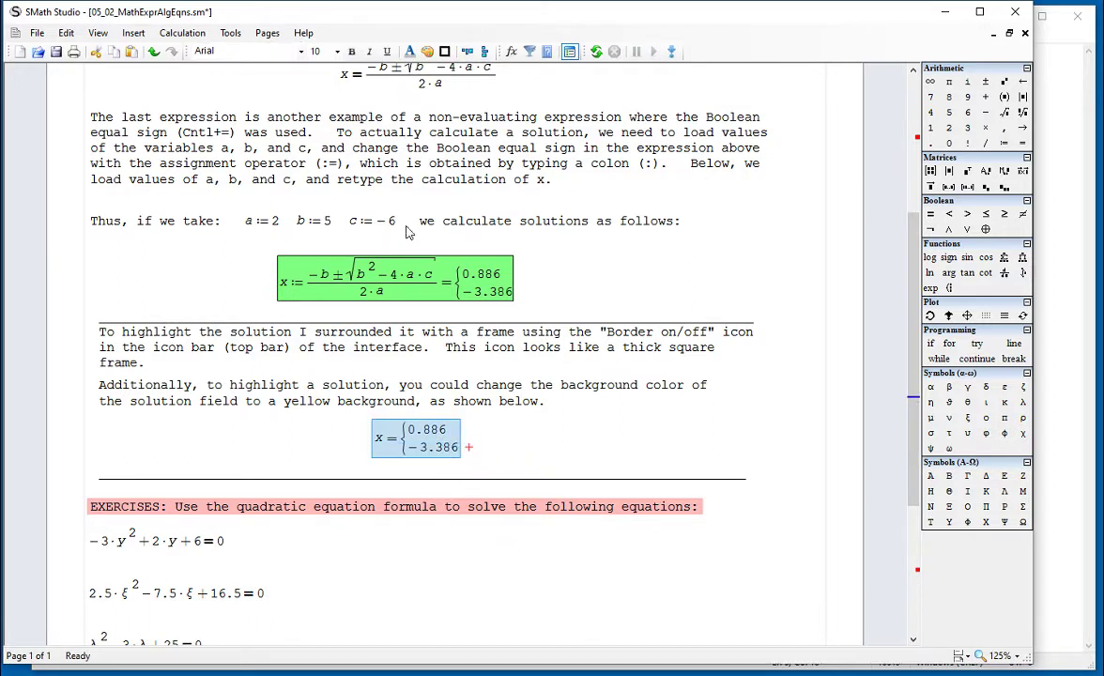
Give the new evaluation of x a border and a light yellow background.
left_click(427, 51)
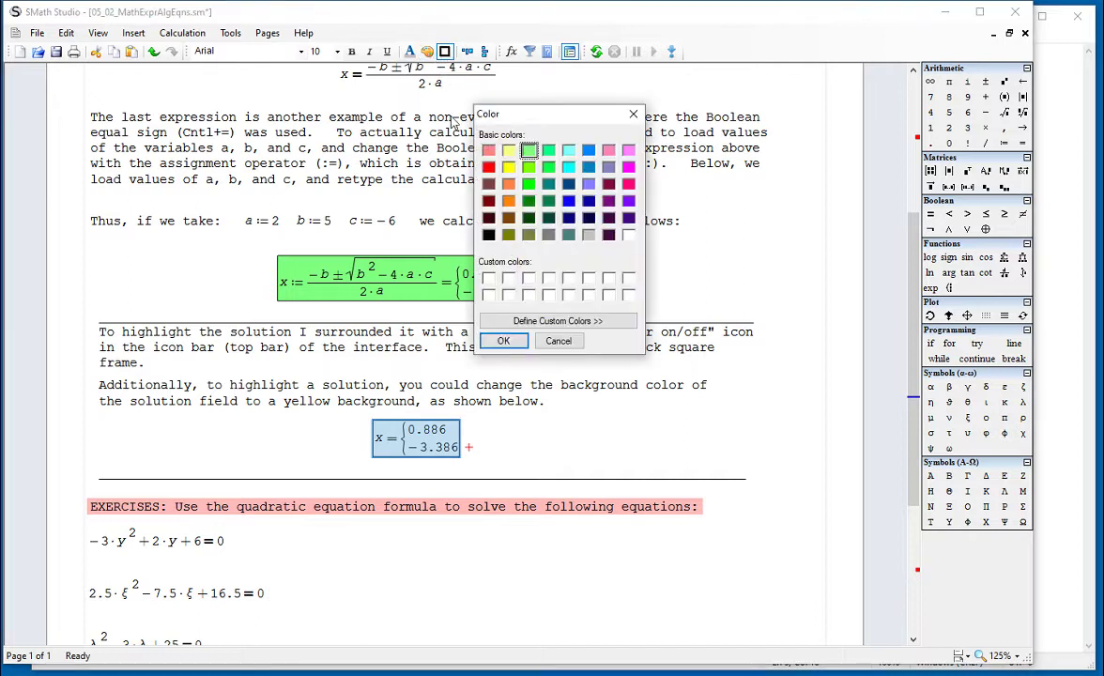
left_click(507, 151)
left_click(503, 340)
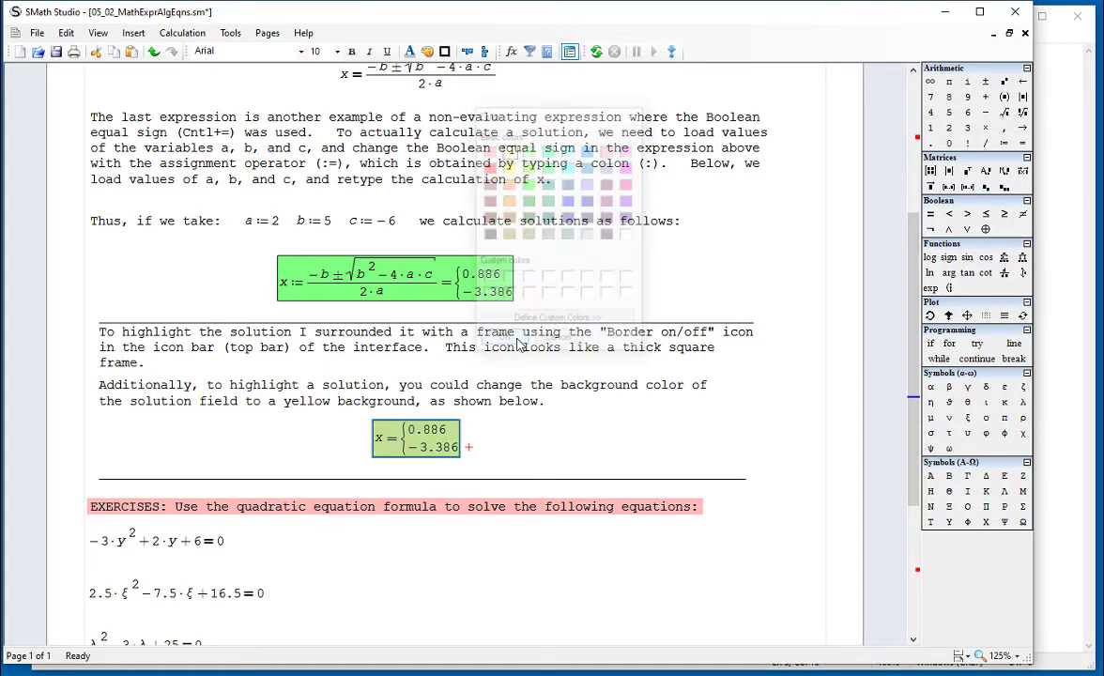
Examine the four exercise quadratic equations and the green solution formula that is used to solve them.
scroll(671, 467, "down", 5)
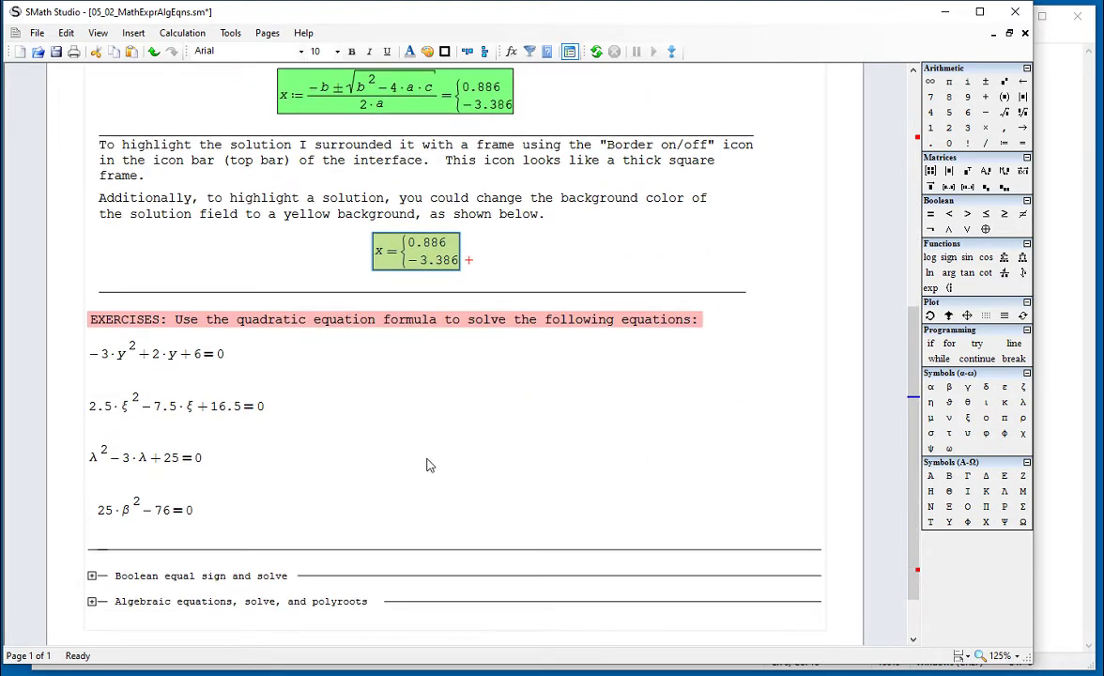
left_click_drag(243, 519, 83, 328)
left_click(485, 488)
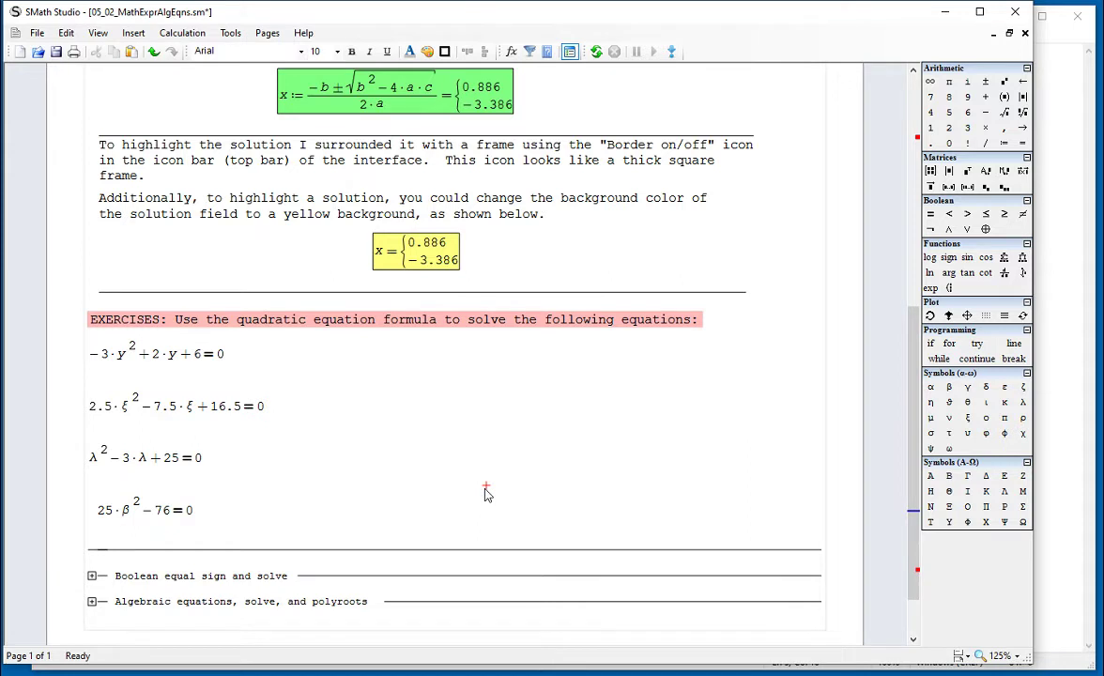
scroll(485, 495, "up", 1)
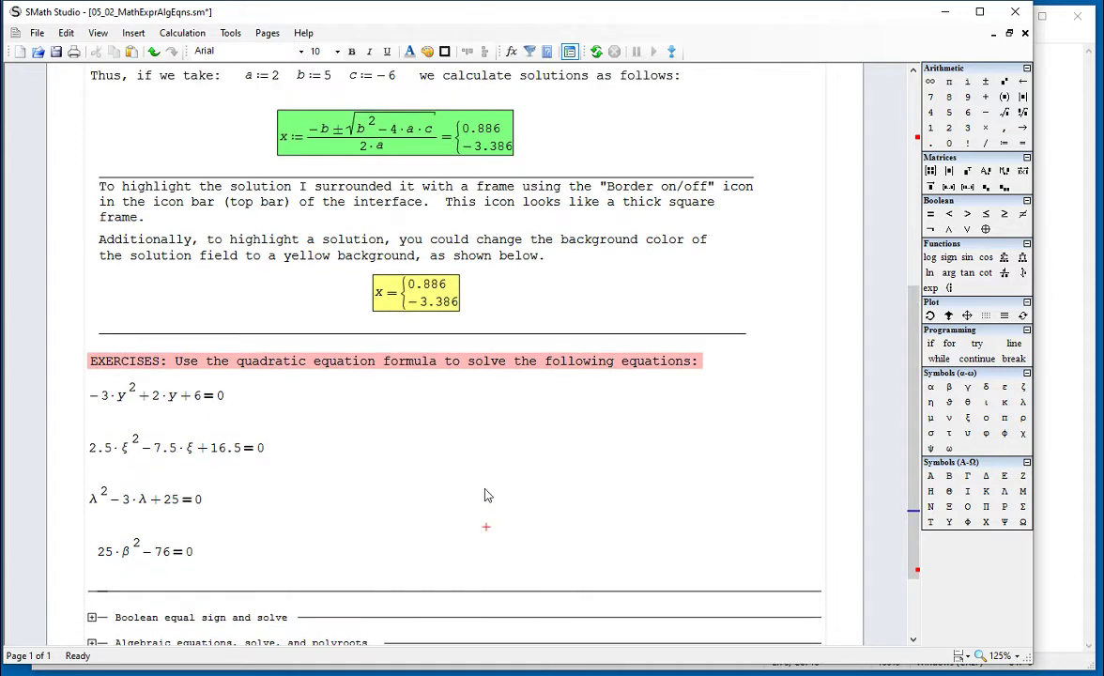
left_click_drag(547, 137, 443, 143)
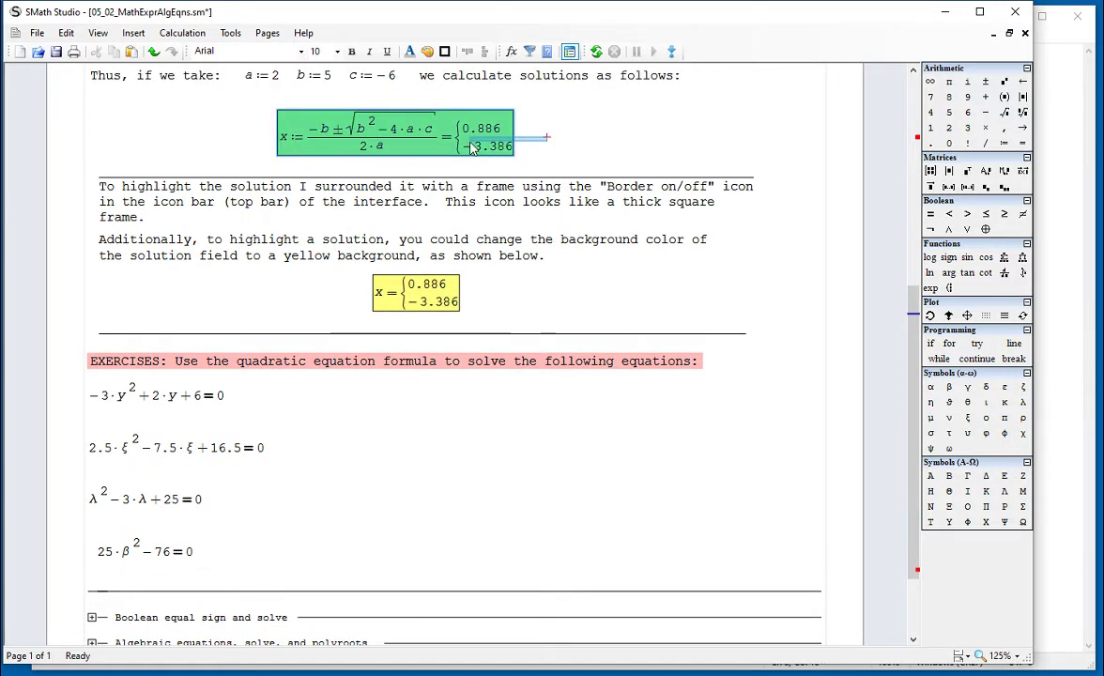
left_click(321, 466)
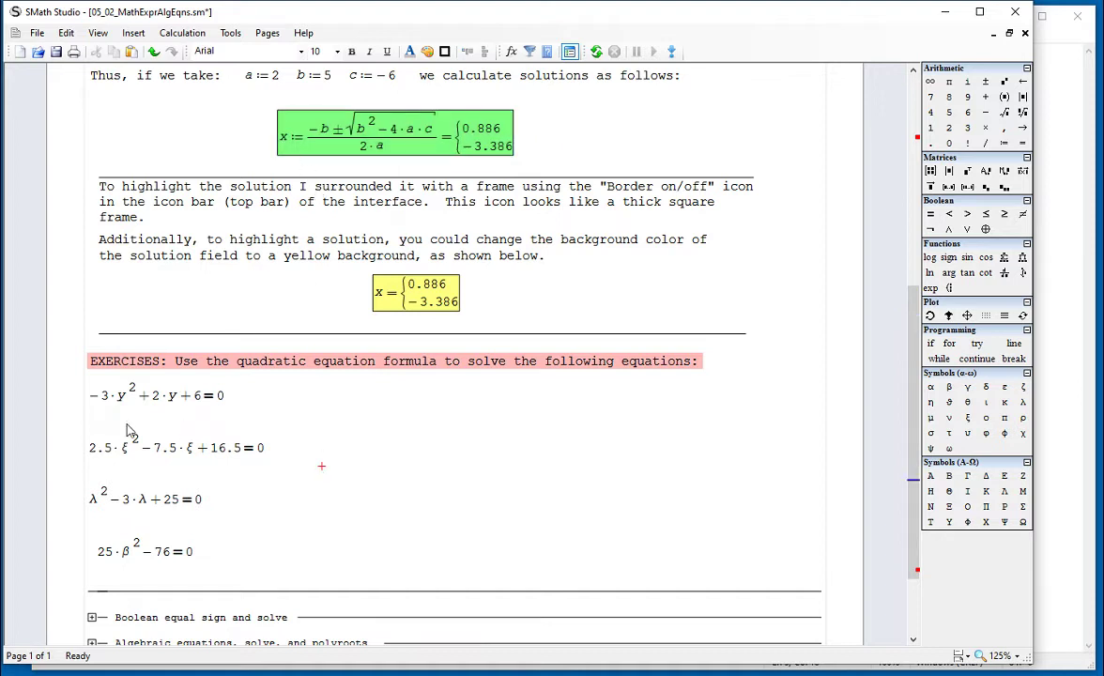
left_click_drag(111, 399, 130, 406)
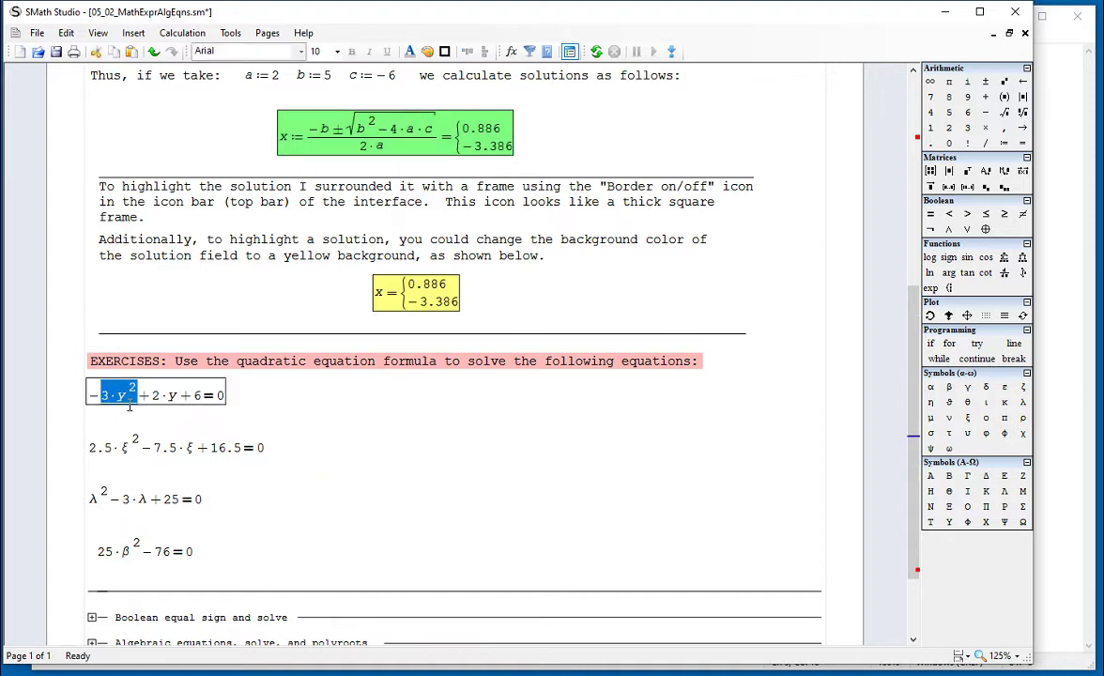
left_click(136, 457)
left_click(132, 503)
left_click(321, 535)
Collapse the section on the quadratic equation and expand the "Boolean equal sign and solve" section.
scroll(328, 538, "up", 2)
scroll(327, 538, "up", 6)
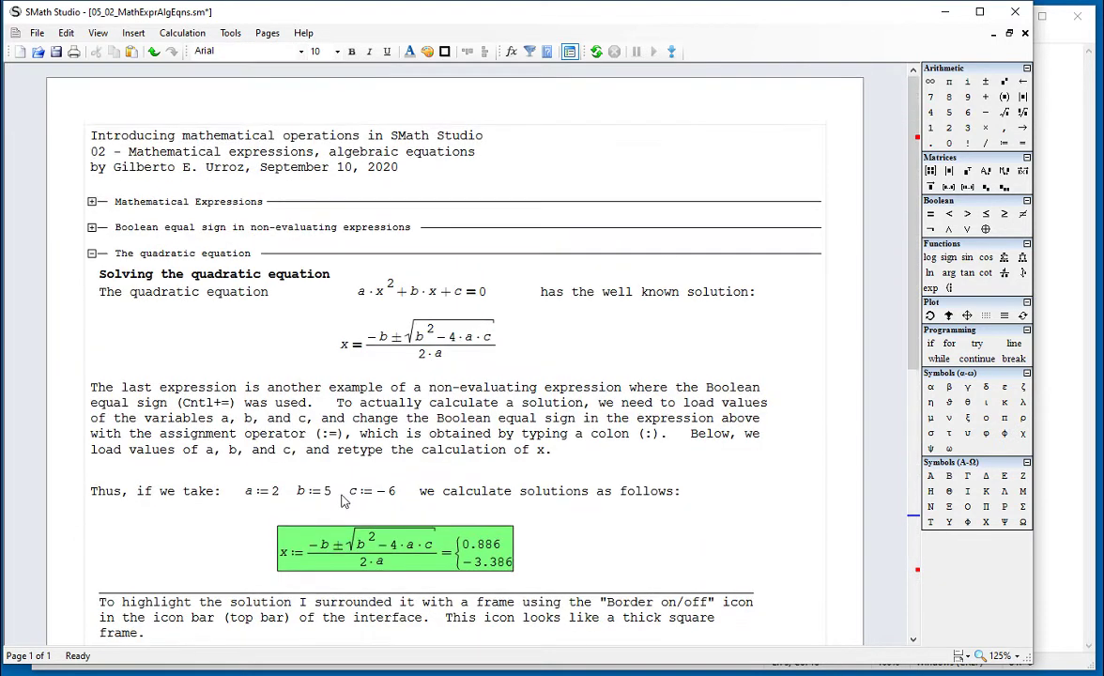
left_click(92, 255)
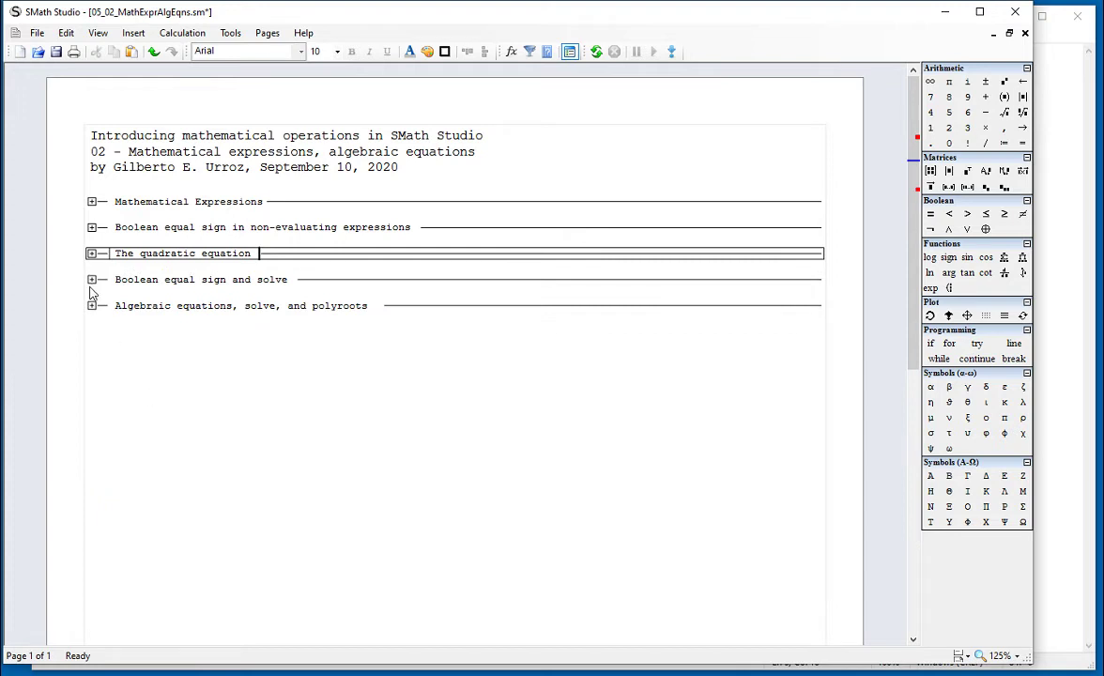
left_click(92, 280)
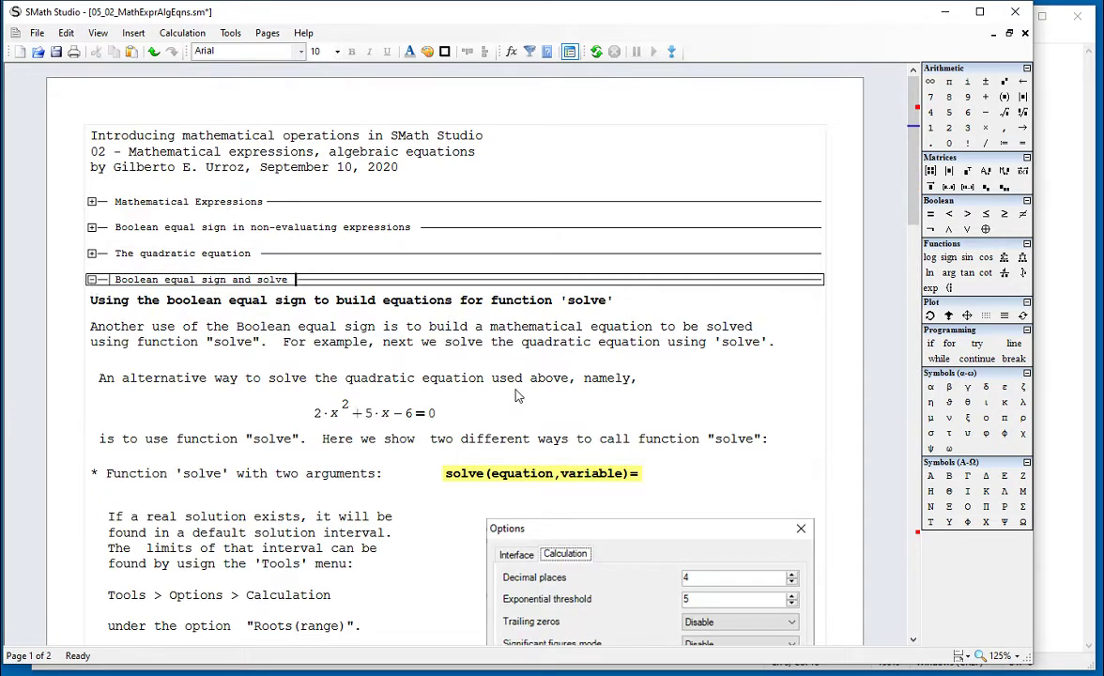
Review the notes on calling solve with two arguments and check the Roots (range) setting in the calculation options.
scroll(515, 396, "down", 4)
scroll(516, 393, "down", 5)
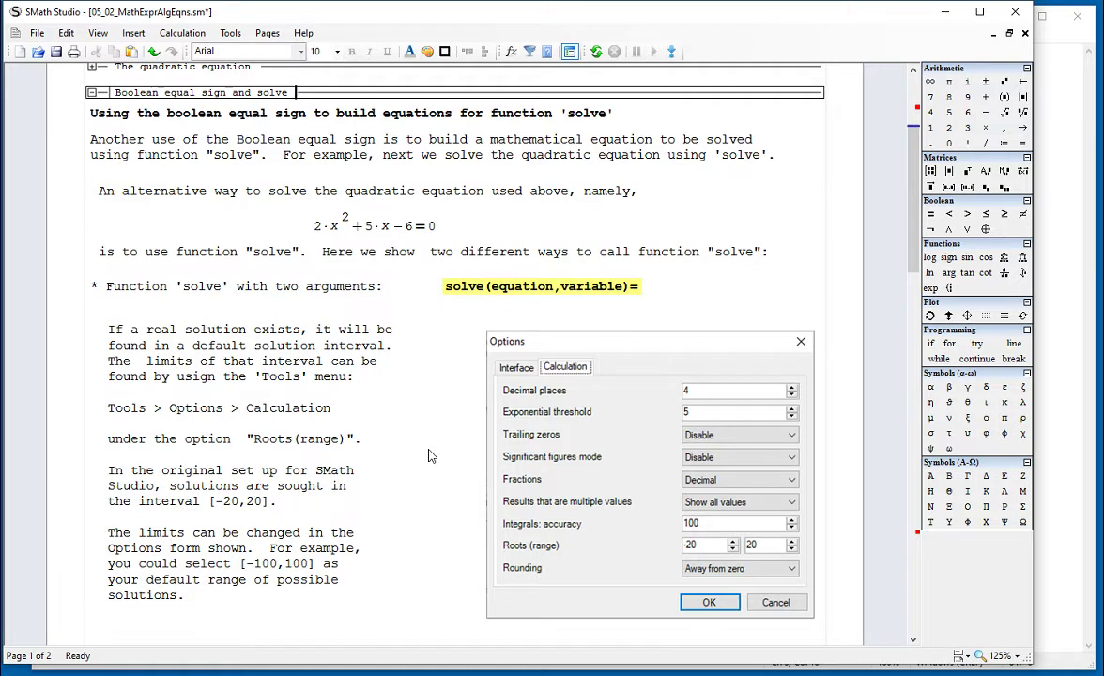
double_click(575, 113)
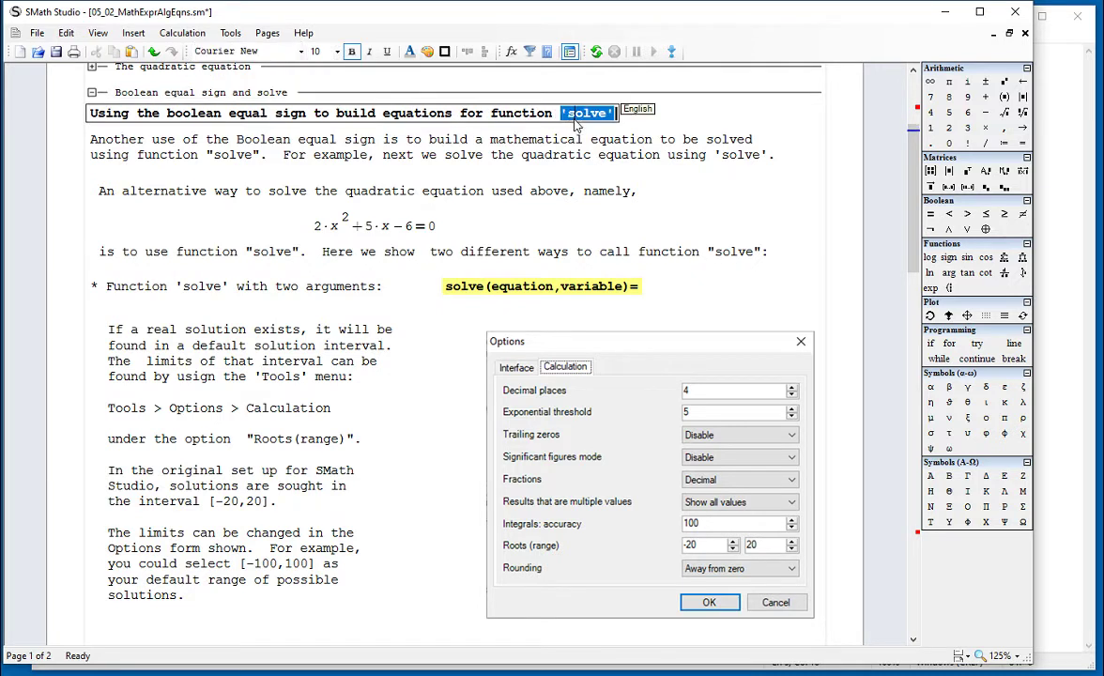
left_click(712, 292)
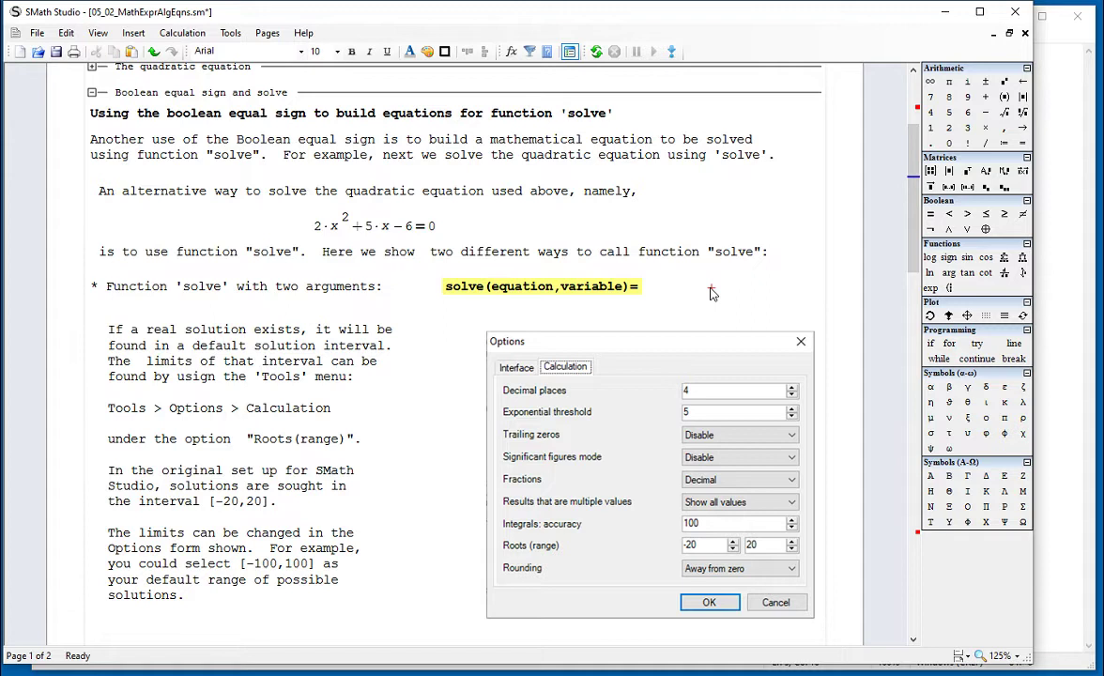
left_click(228, 35)
left_click(250, 89)
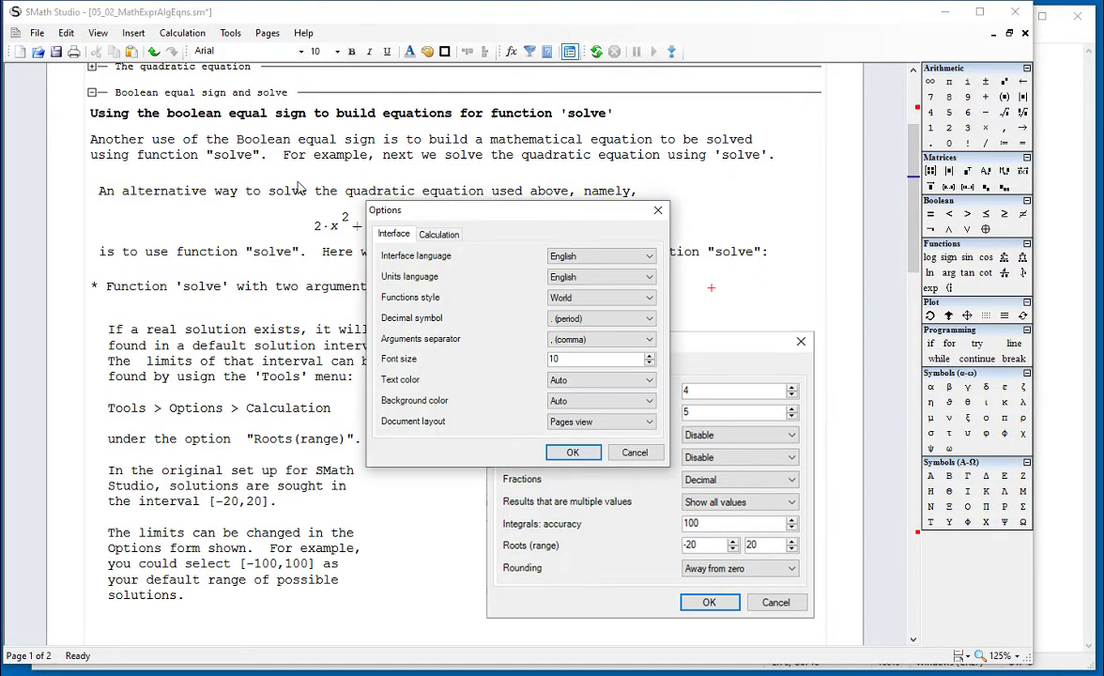
left_click(439, 235)
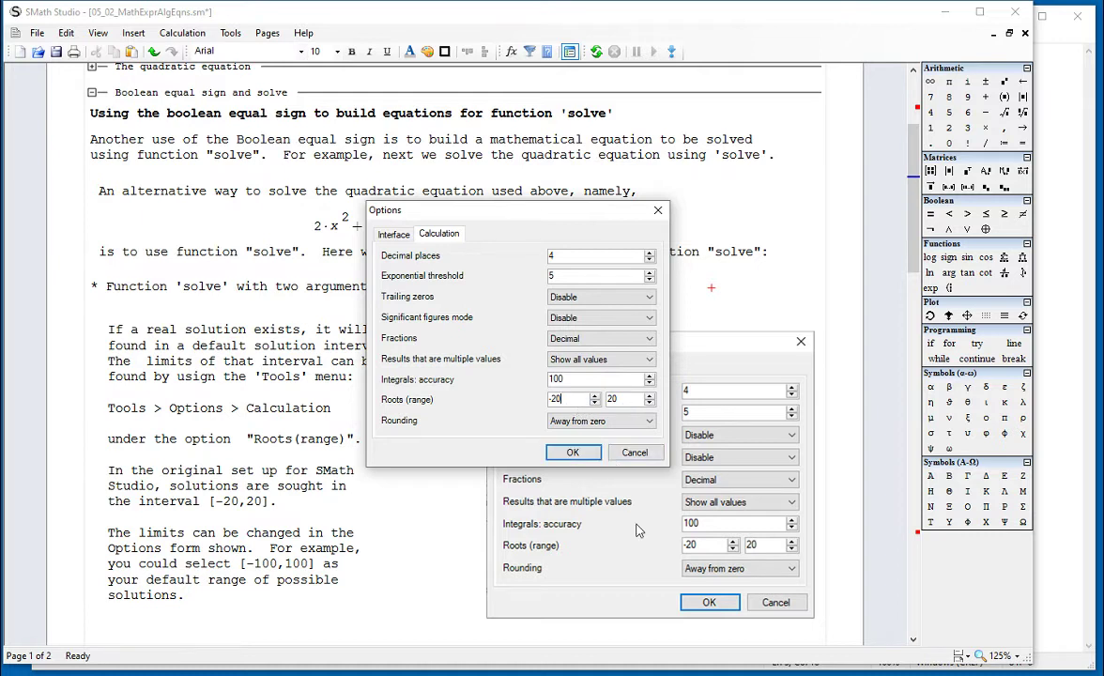
key("Return")
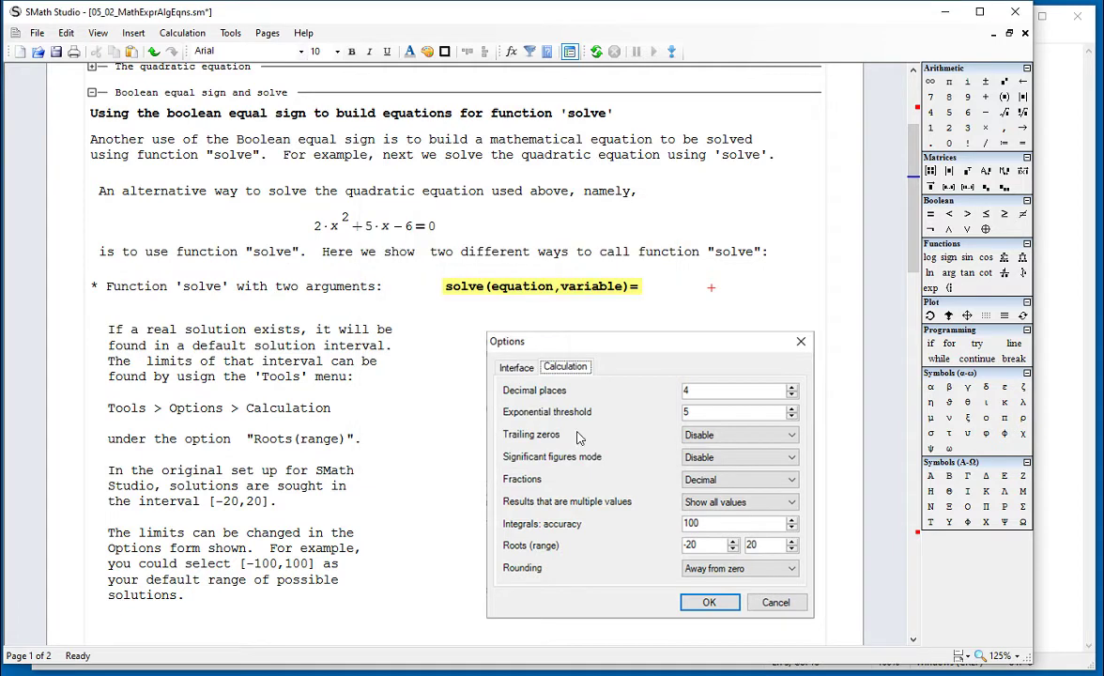
Make the highlighted syntax line "solve(equation,variable,low value,high value)=" bold.
scroll(507, 413, "down", 3)
scroll(394, 451, "down", 5)
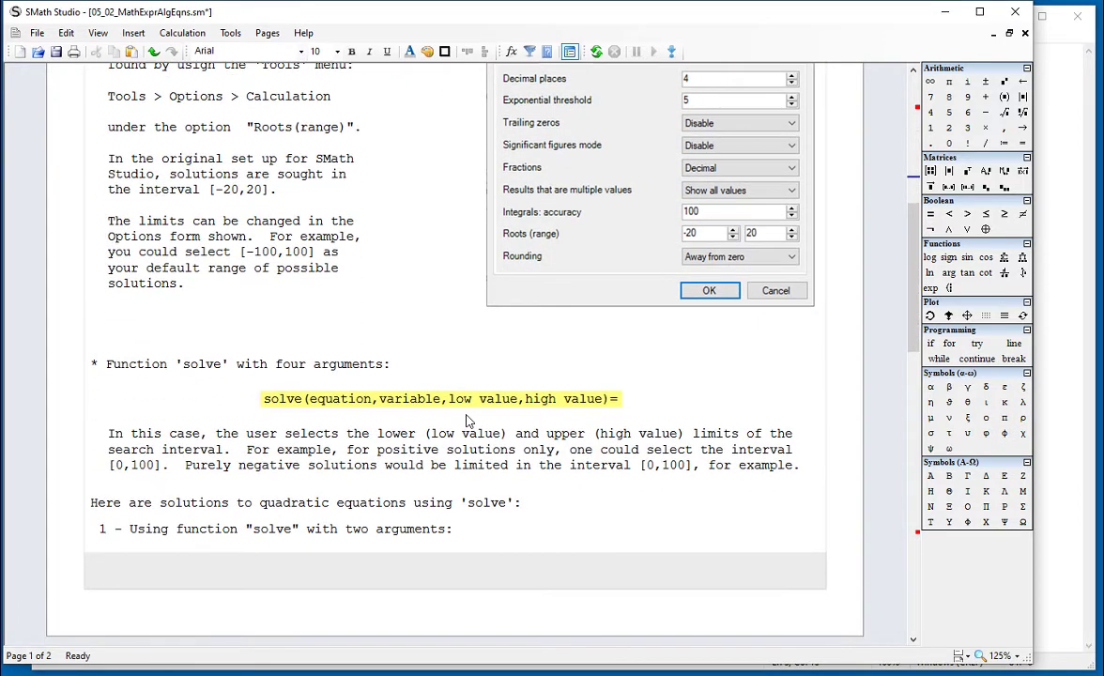
scroll(646, 366, "up", 6)
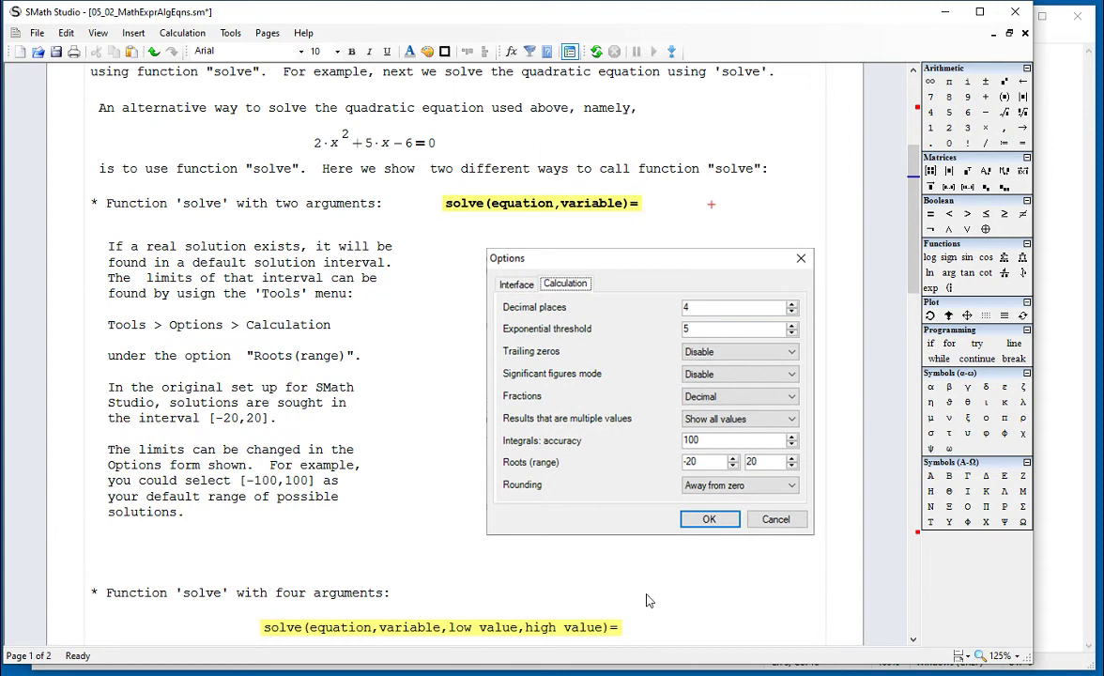
left_click_drag(640, 624, 655, 543)
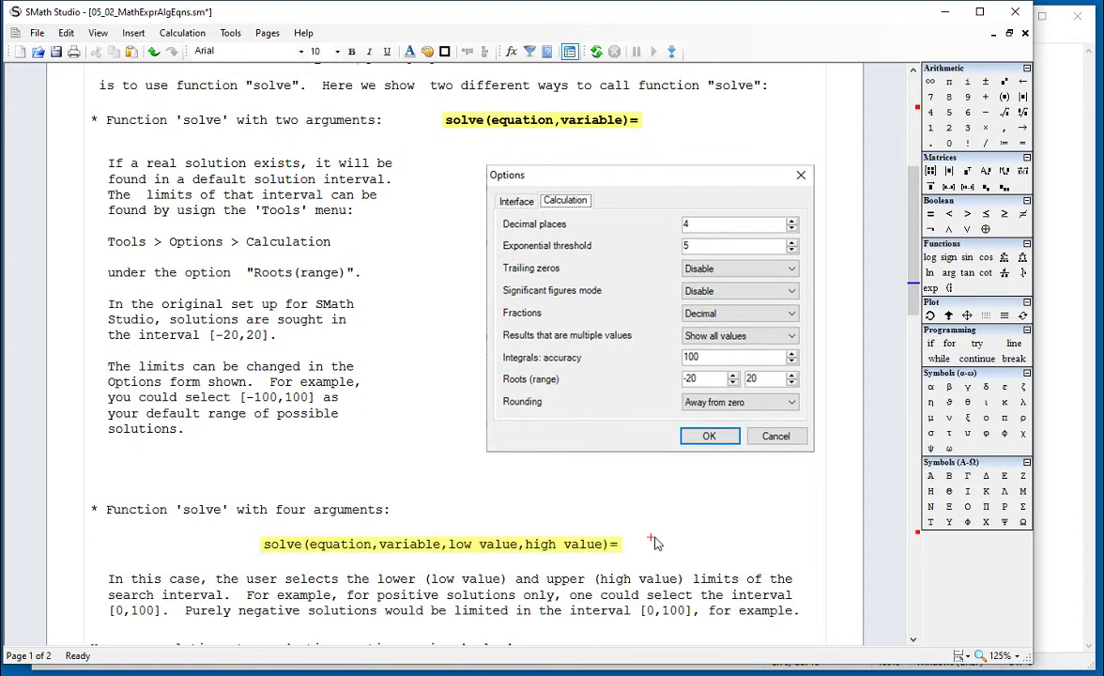
left_click(351, 51)
left_click(624, 529)
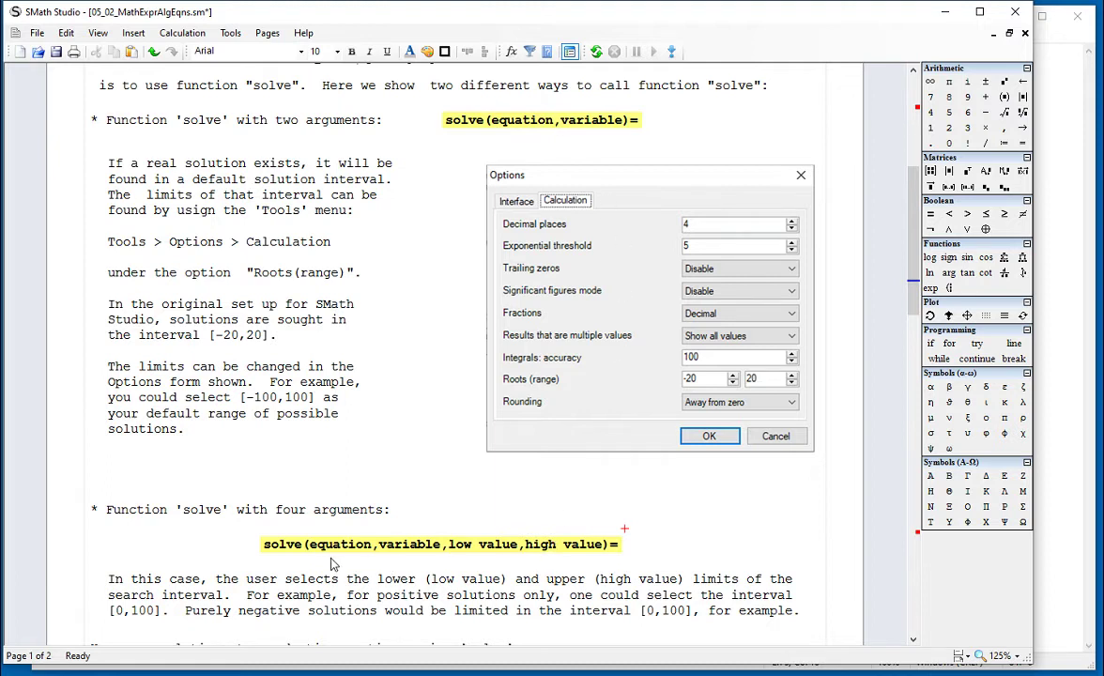
left_click(473, 549)
left_click(558, 549)
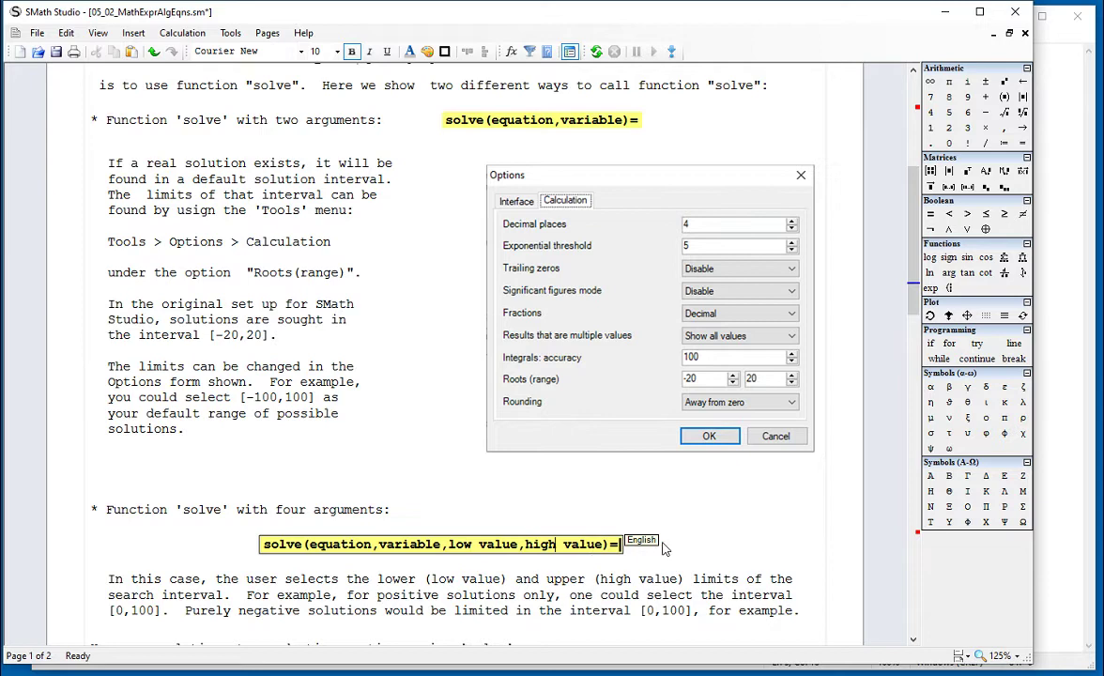
Examine the two-argument solve example for 2·x²+5·x−6=0 and the four-argument example with its search range limits.
scroll(698, 542, "down", 10)
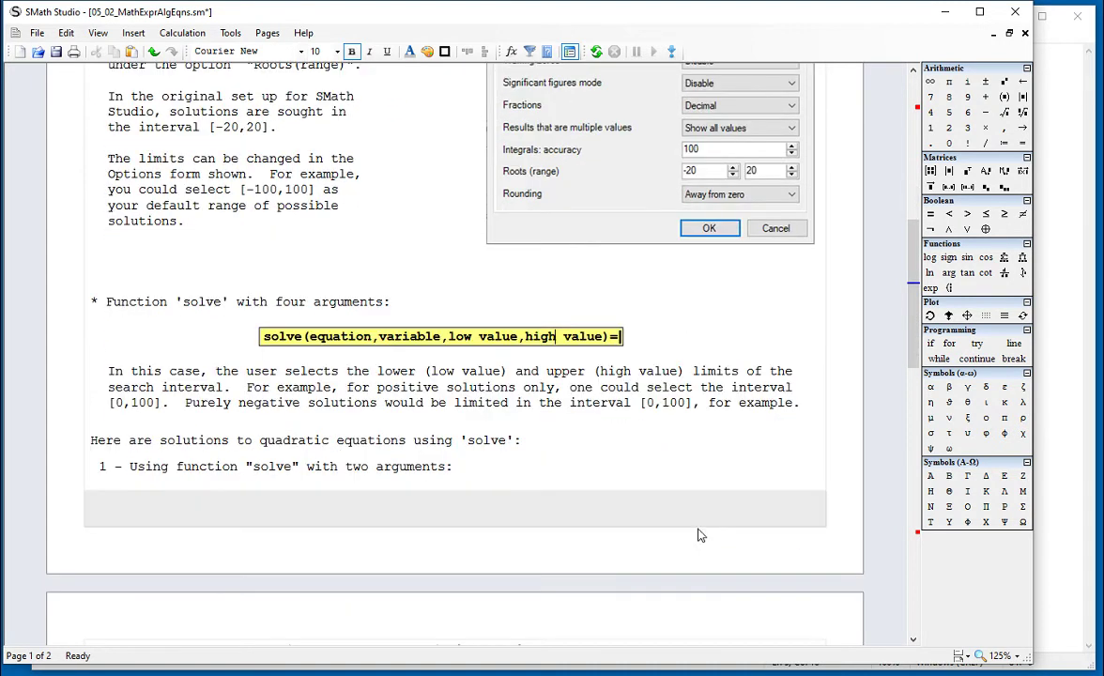
scroll(685, 528, "down", 2)
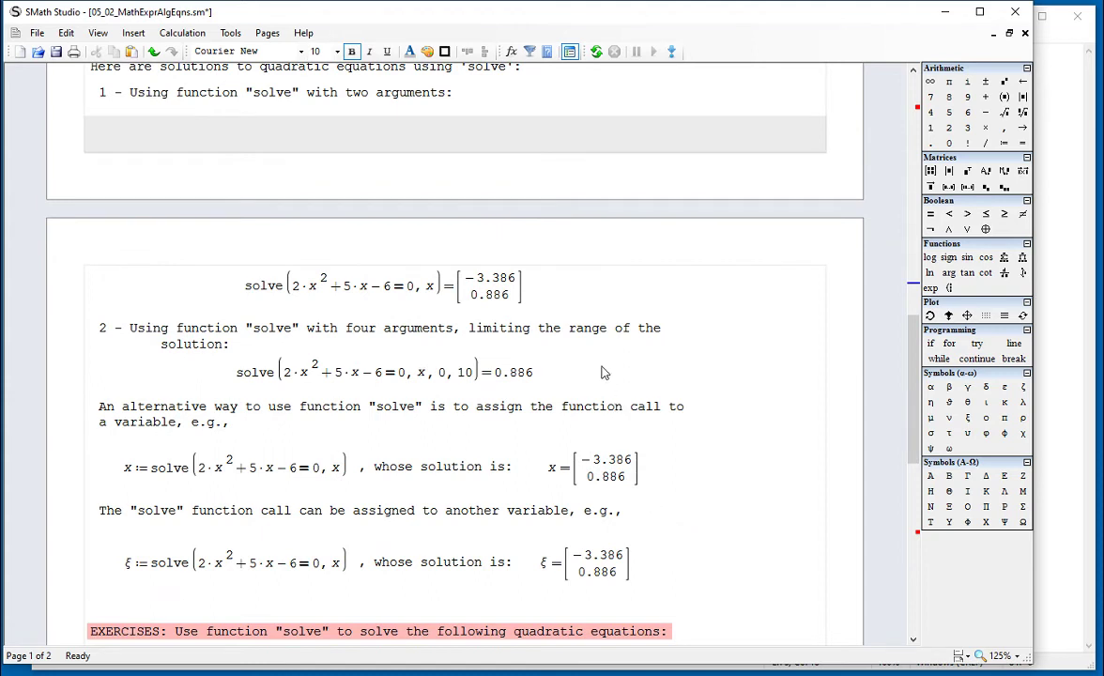
left_click(573, 298)
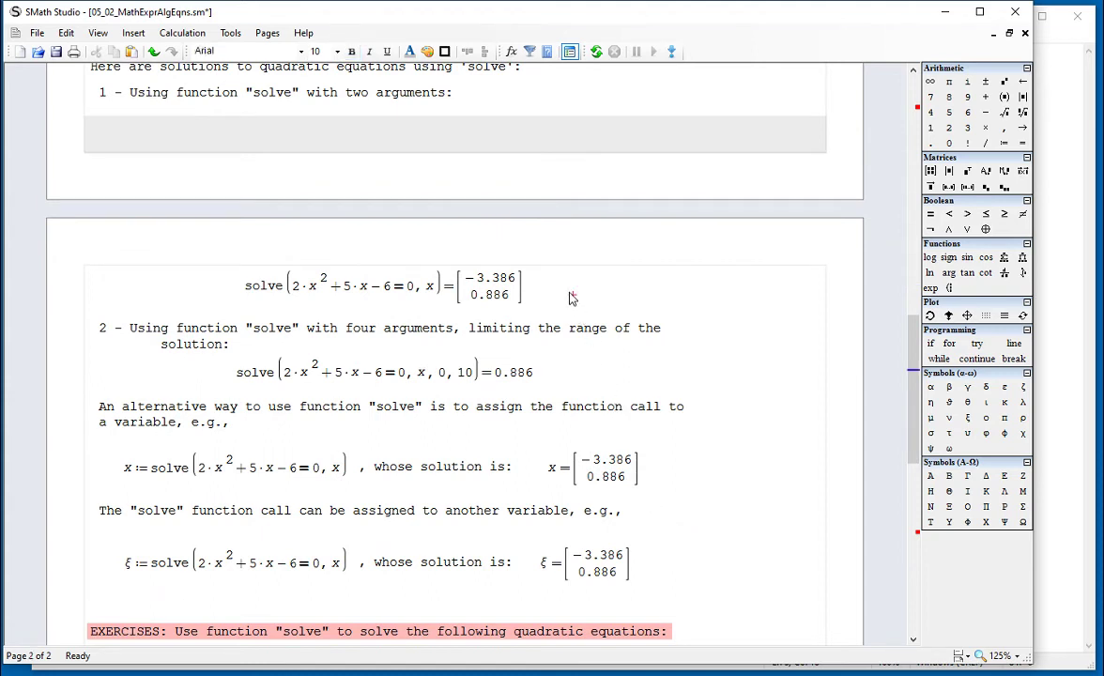
left_click_drag(571, 298, 542, 293)
left_click(538, 295)
left_click_drag(294, 288, 393, 293)
left_click(435, 291)
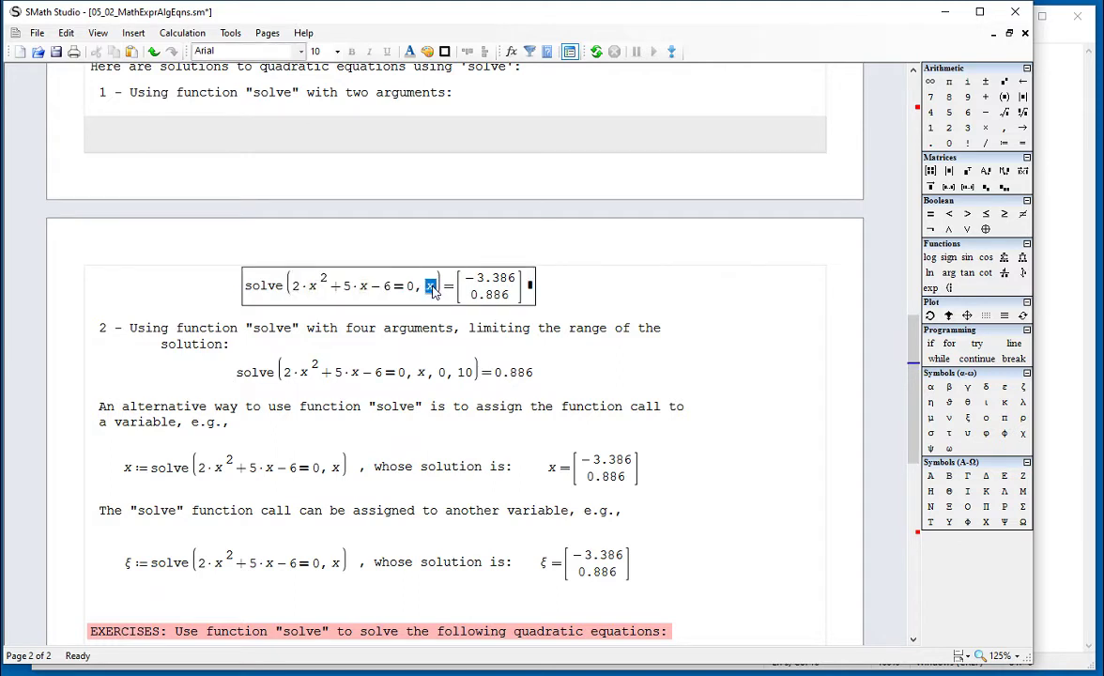
left_click(466, 281)
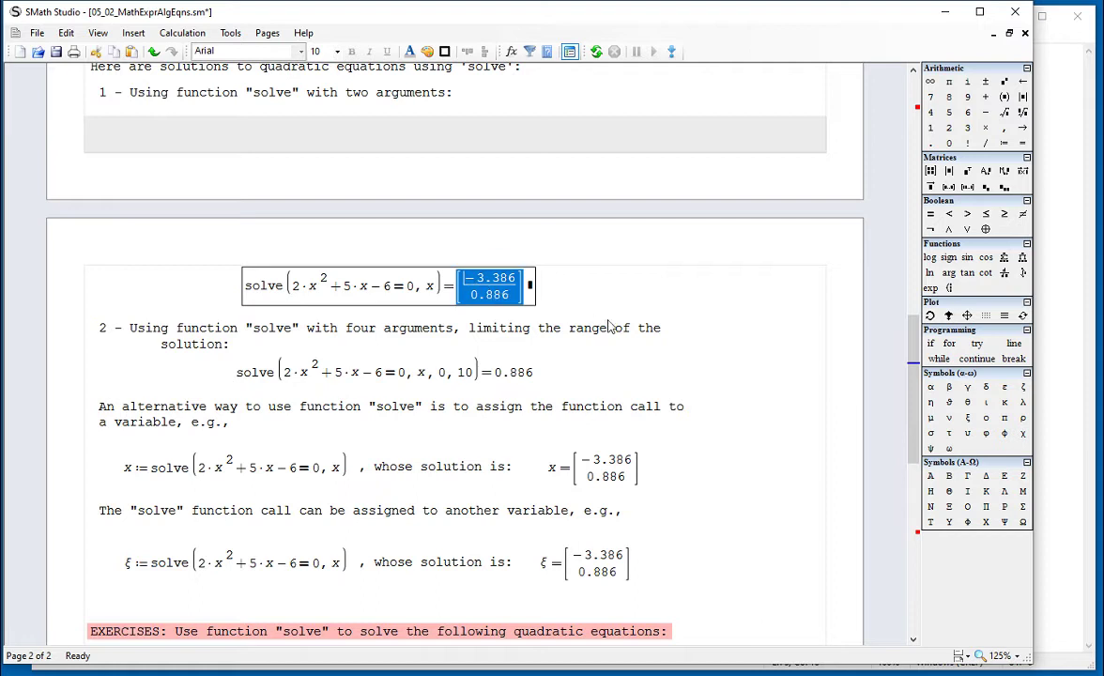
left_click(633, 307)
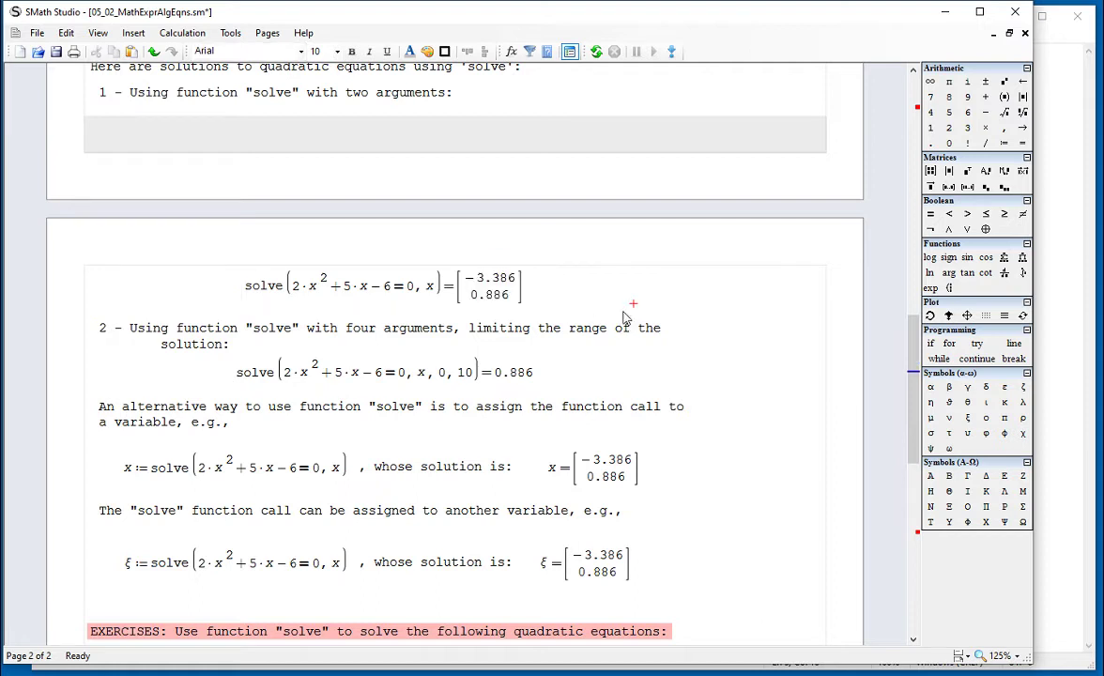
left_click_drag(440, 371, 455, 372)
left_click(456, 376)
left_click(455, 373)
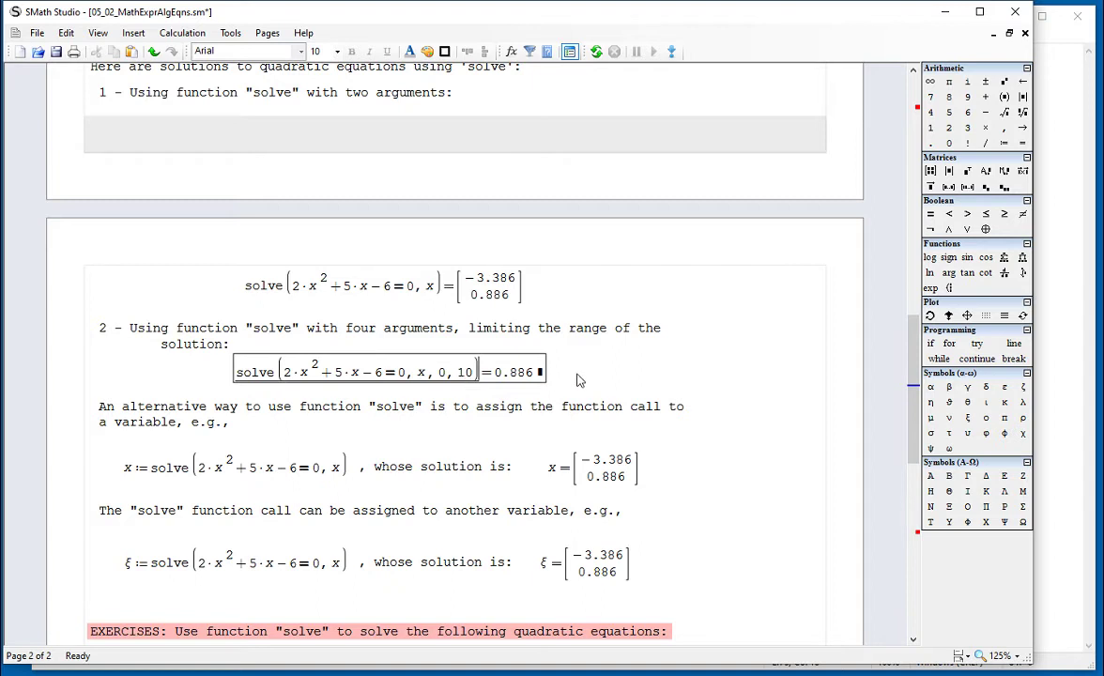
left_click(443, 374)
left_click(599, 375)
Examine the example that assigns the solve call to x, comparing the assigned variable with the unknown inside the call.
scroll(602, 379, "down", 2)
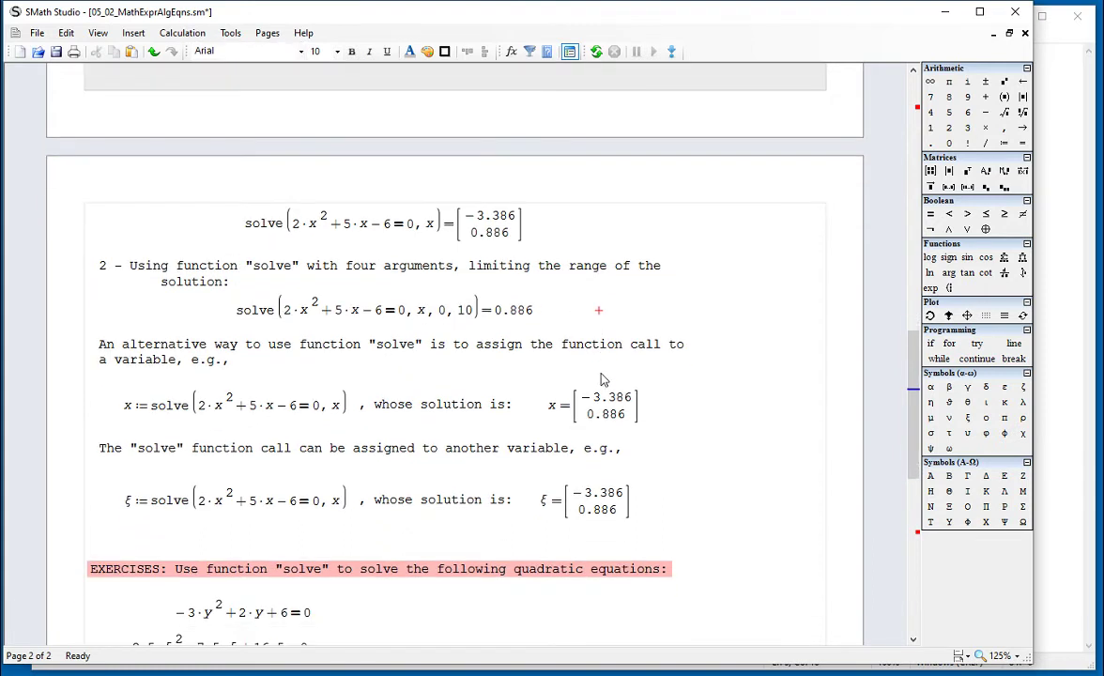
double_click(156, 413)
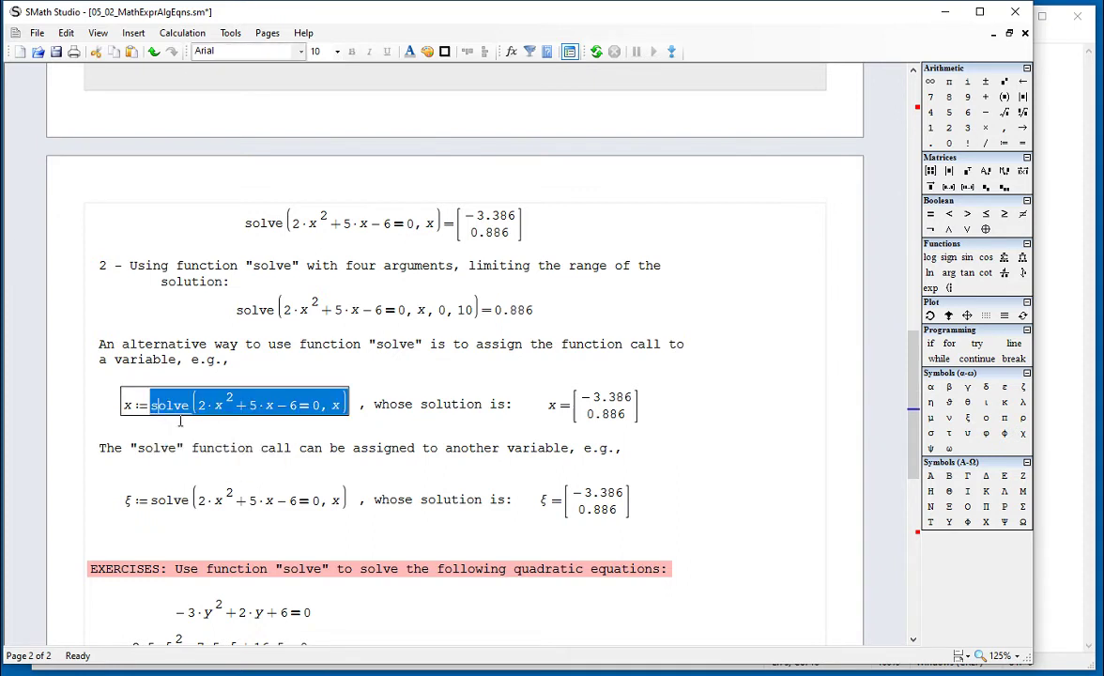
double_click(128, 406)
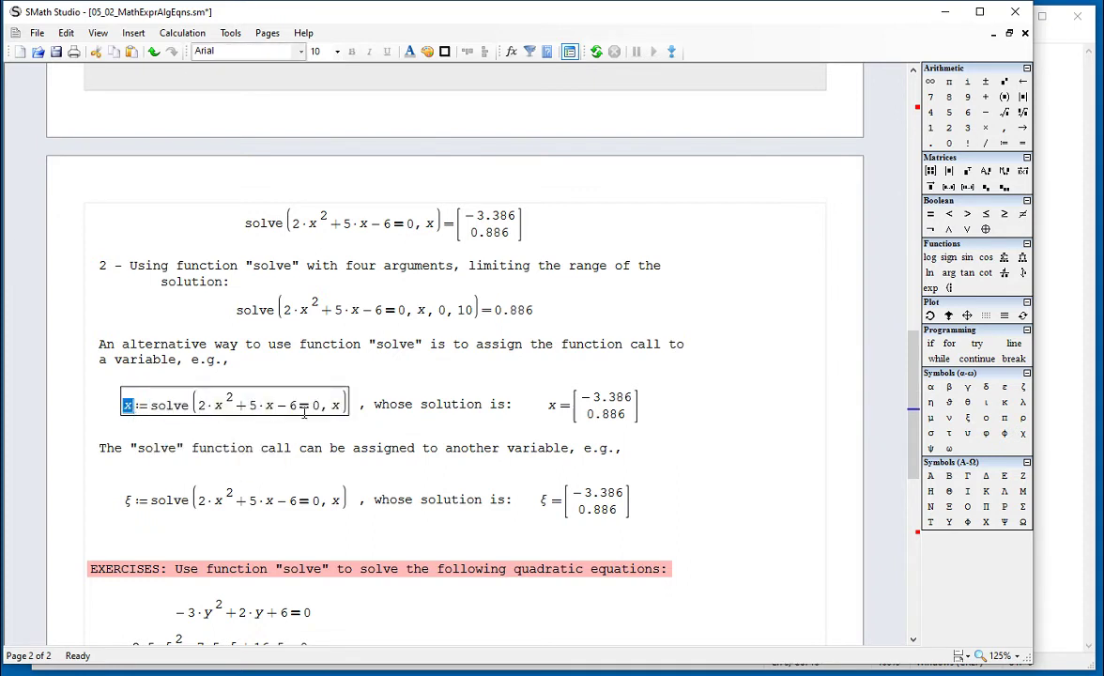
double_click(333, 406)
left_click(335, 406)
double_click(335, 405)
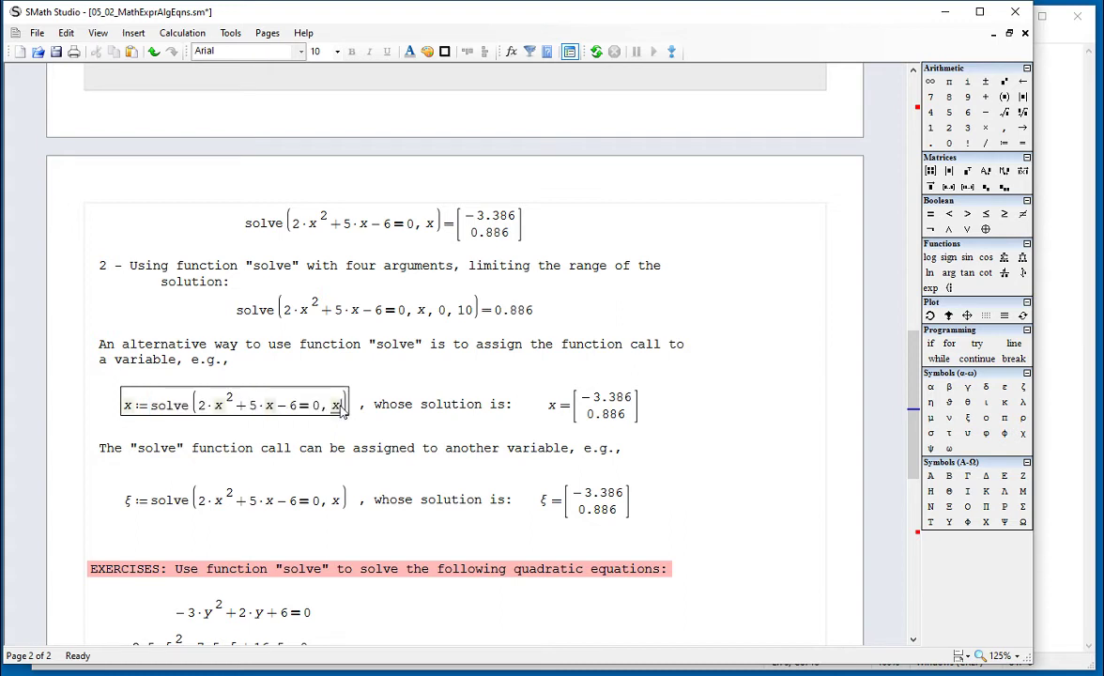
double_click(304, 407)
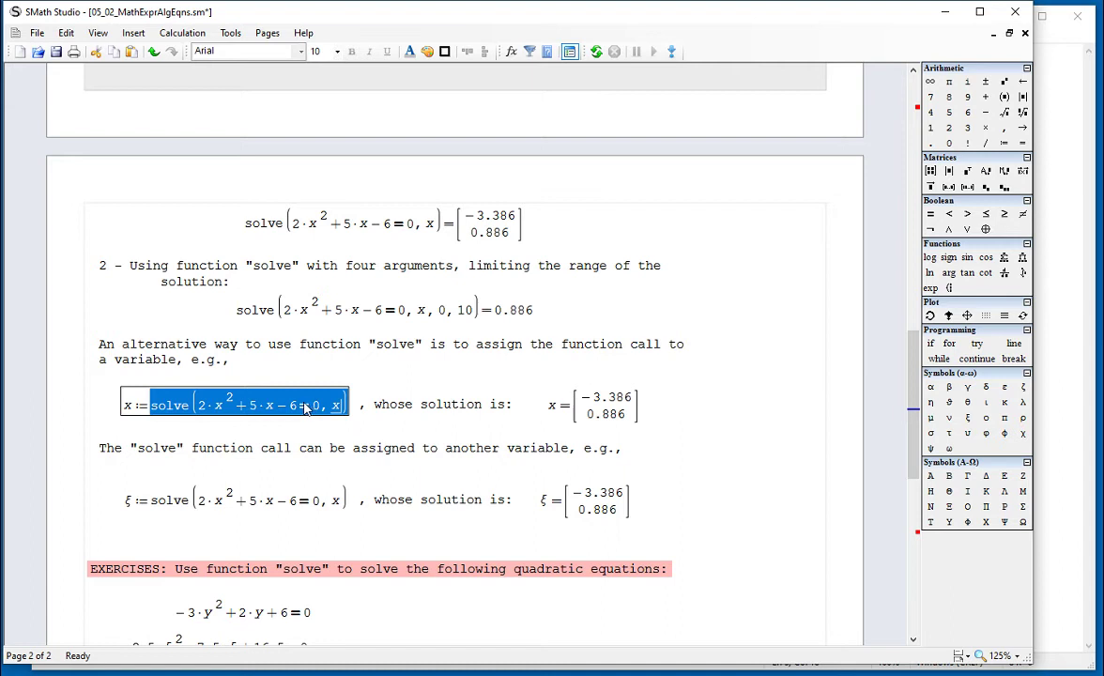
left_click(169, 406)
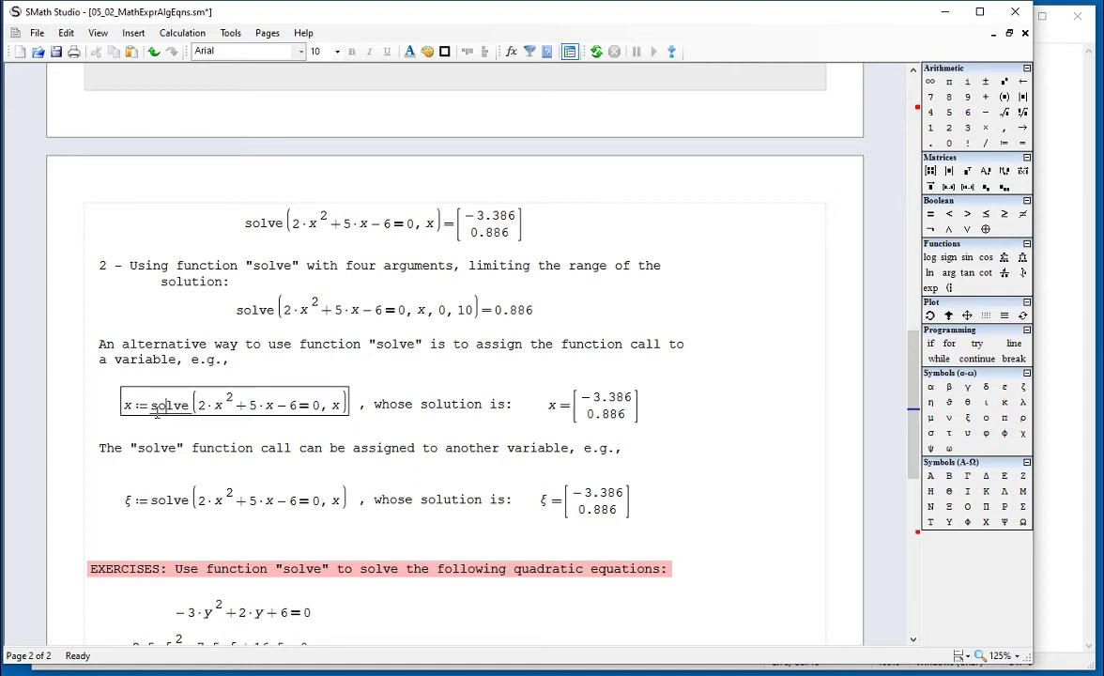
double_click(155, 411)
left_click(152, 411)
left_click_drag(154, 411, 217, 413)
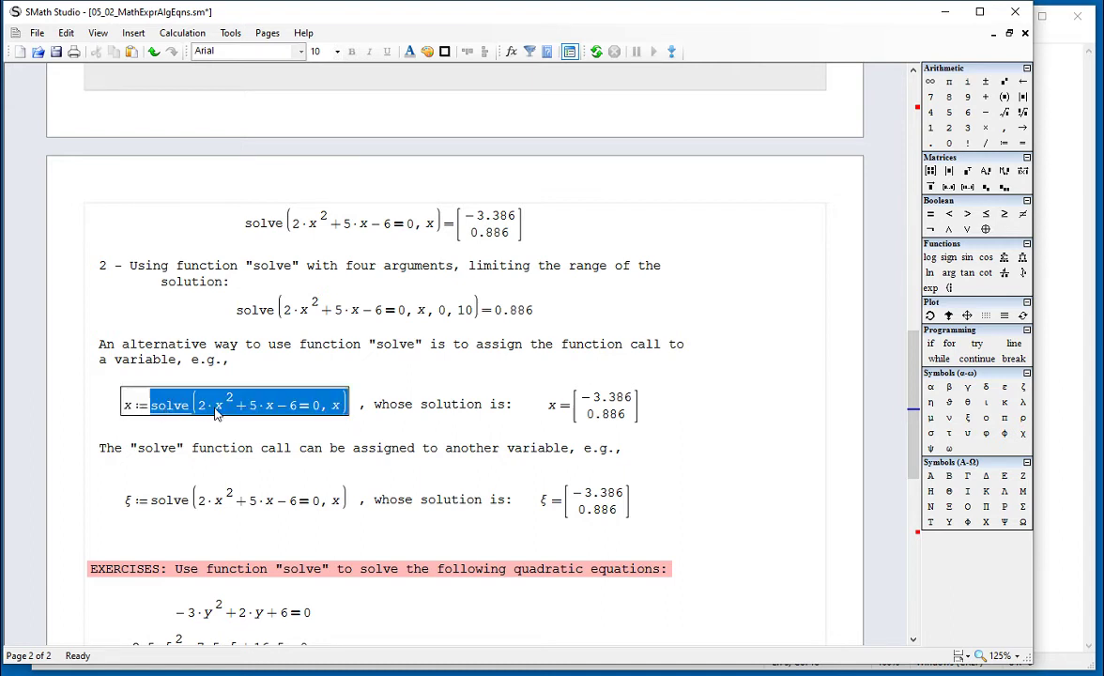
double_click(129, 406)
left_click(335, 406)
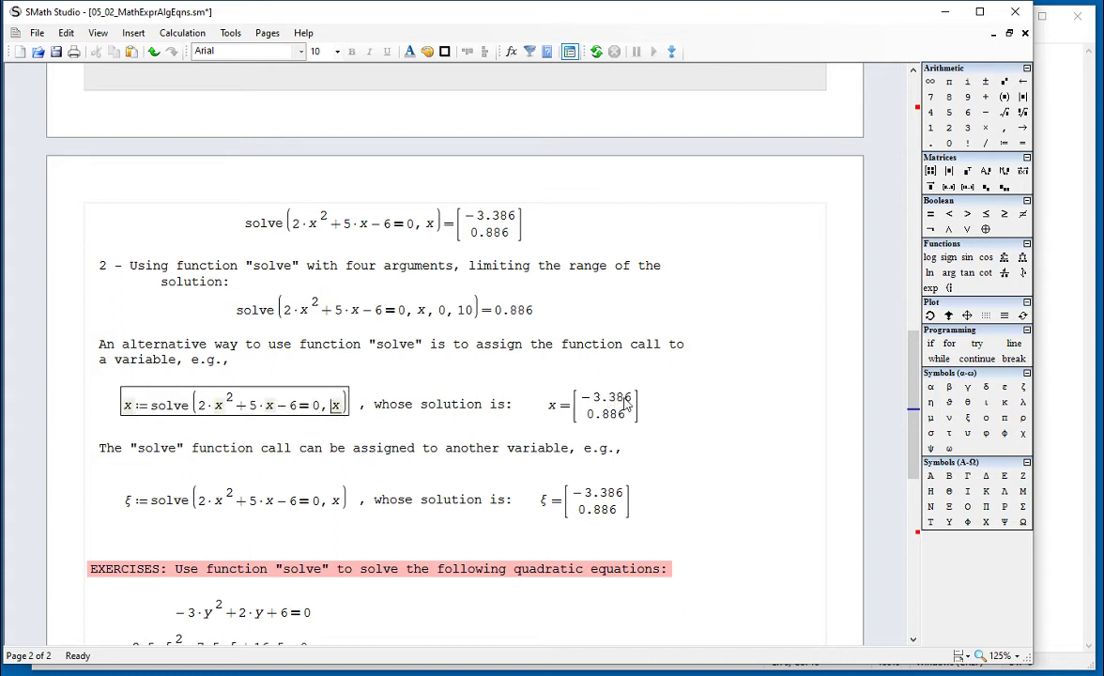
left_click(666, 407)
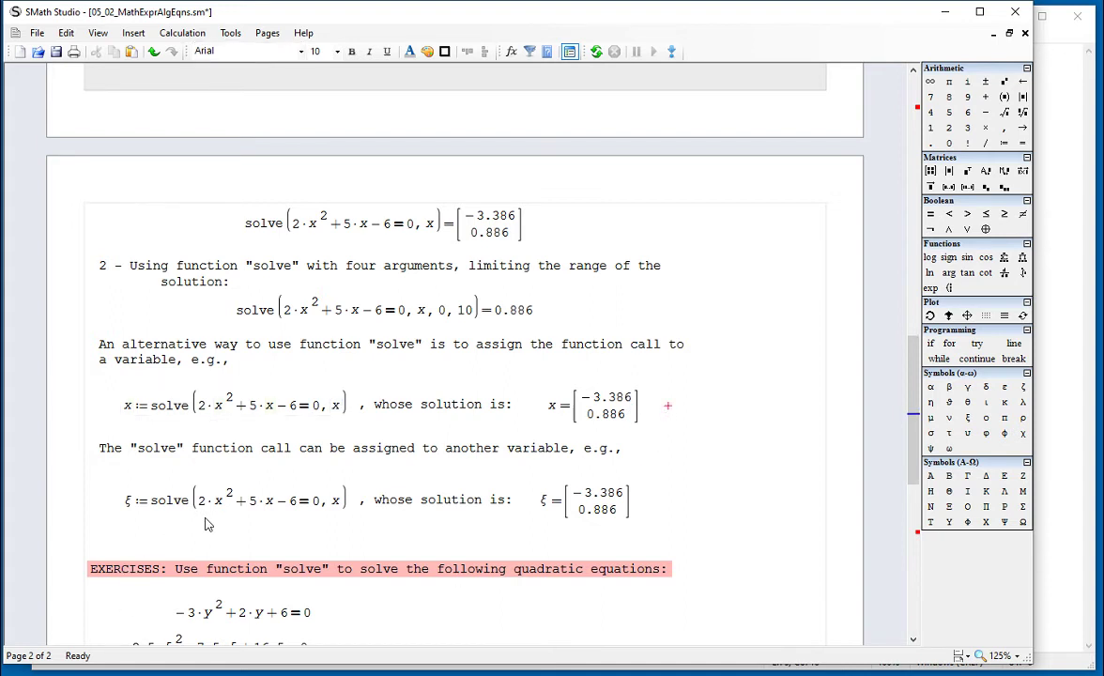
Insert solve(−3·y²+2·y+6=0, y) beside the first exercise equation and evaluate it numerically.
scroll(207, 524, "down", 3)
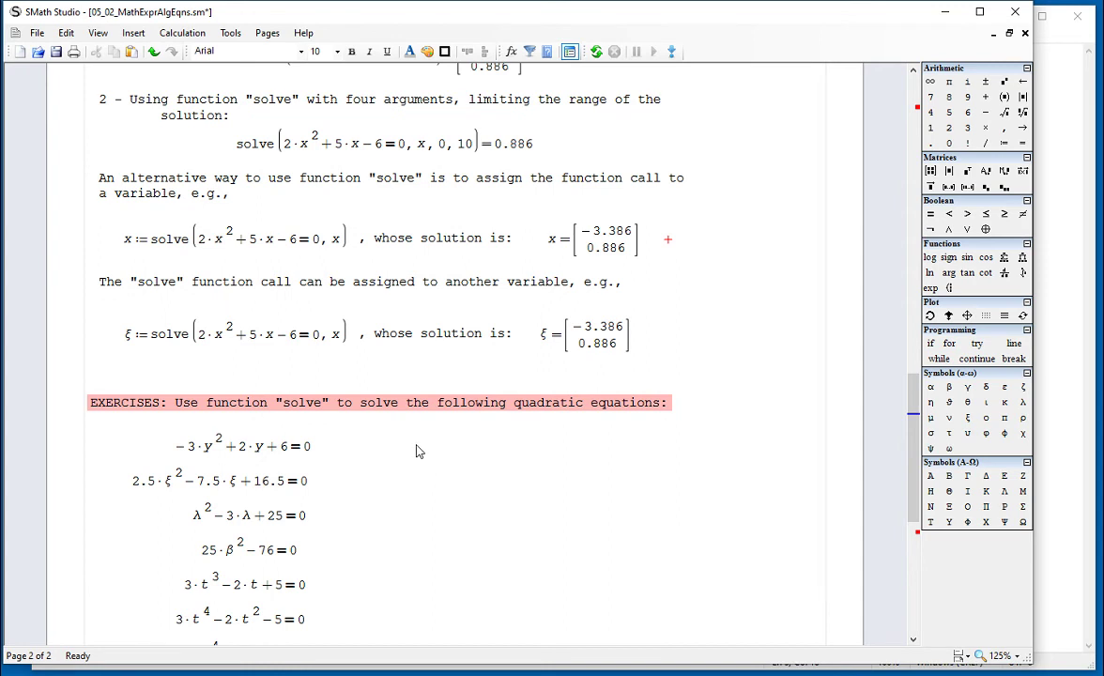
left_click(418, 451)
type("so")
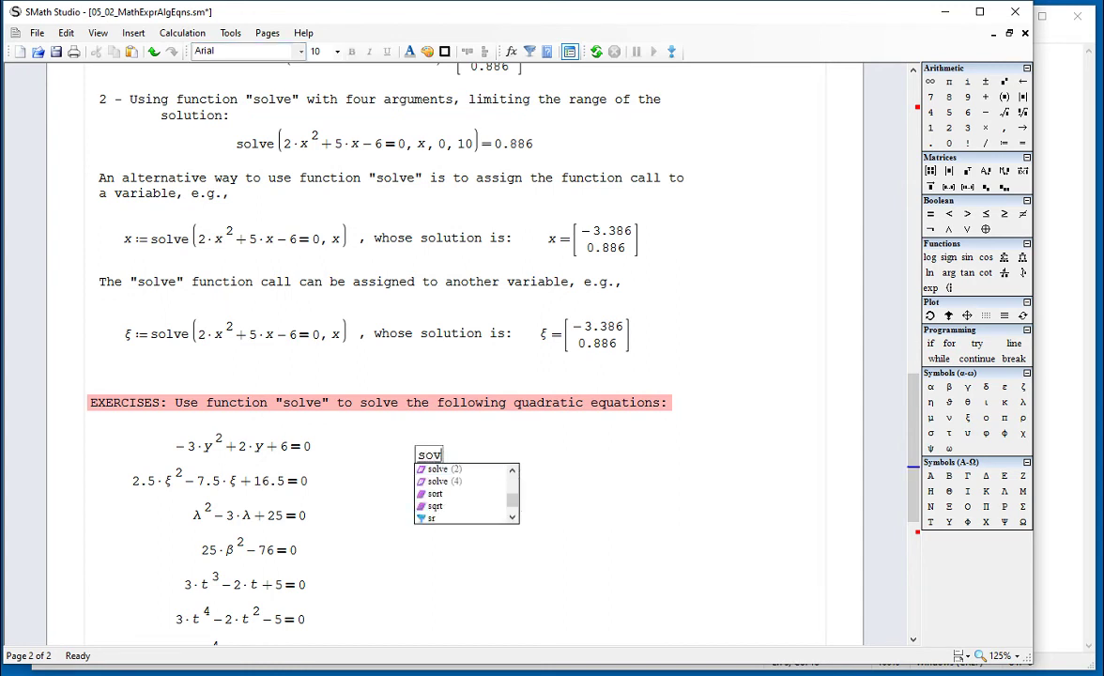
type("lve(")
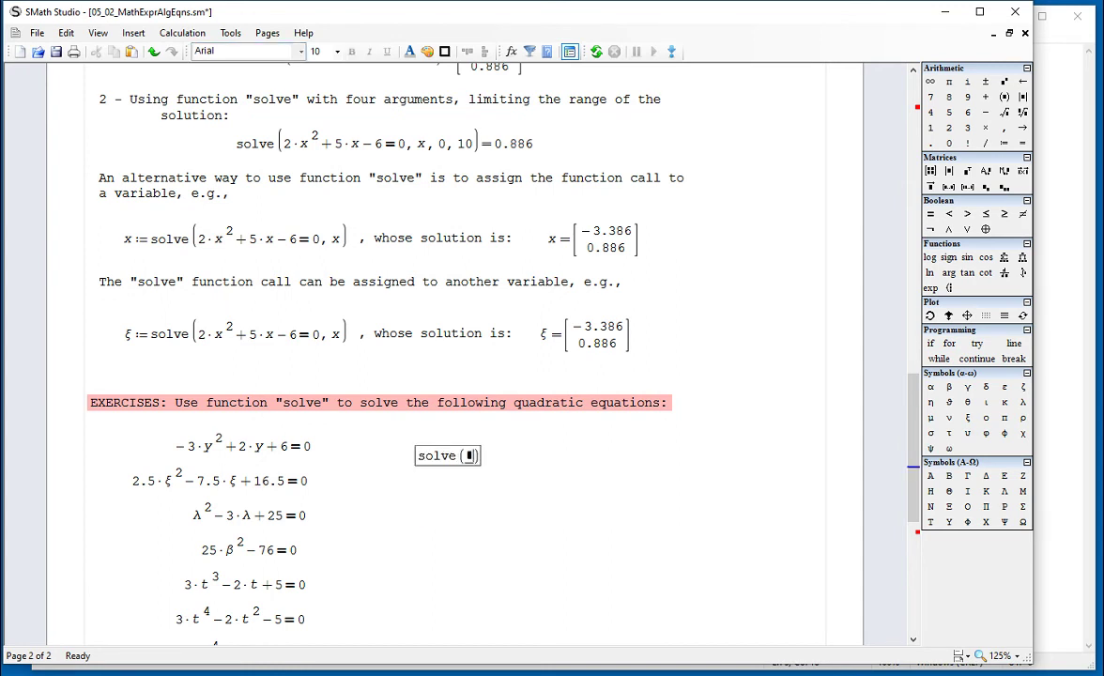
left_click_drag(169, 419, 305, 454)
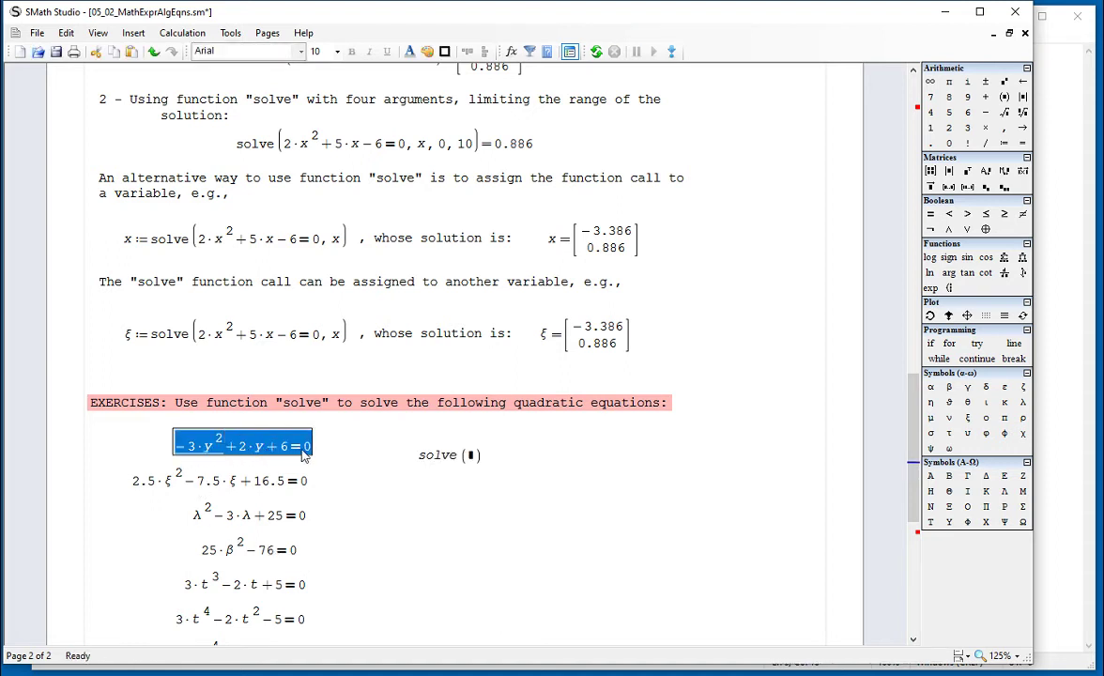
left_click(475, 457)
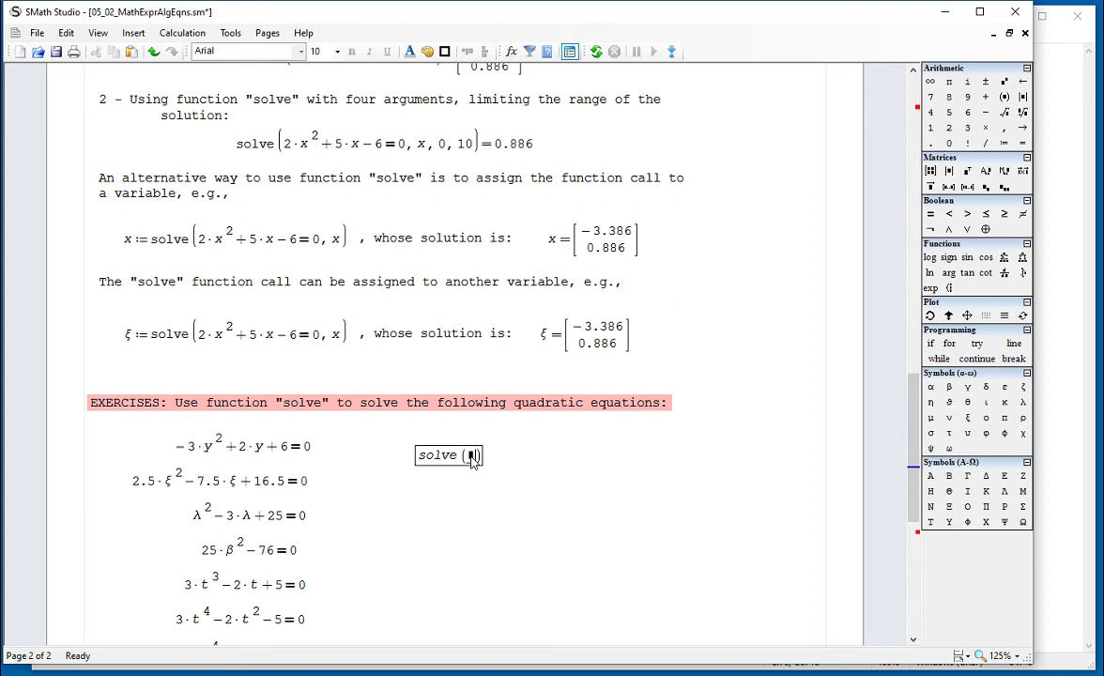
type("-3·y^2+2·y+6=0")
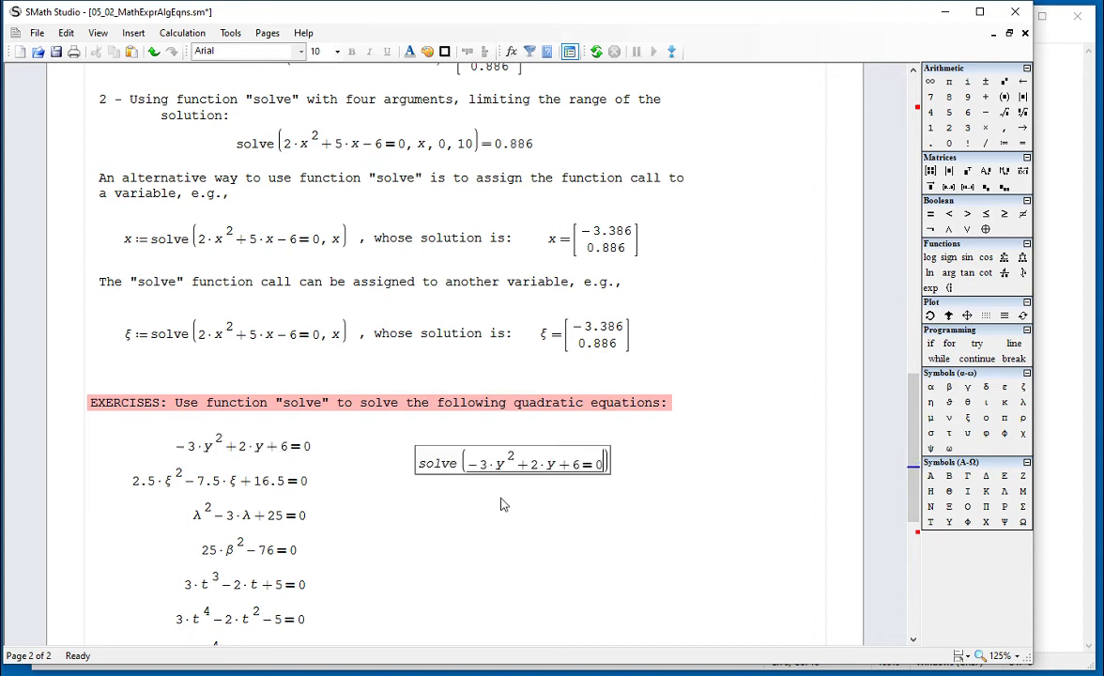
type(", y)=[−1.1196; 1.7863")
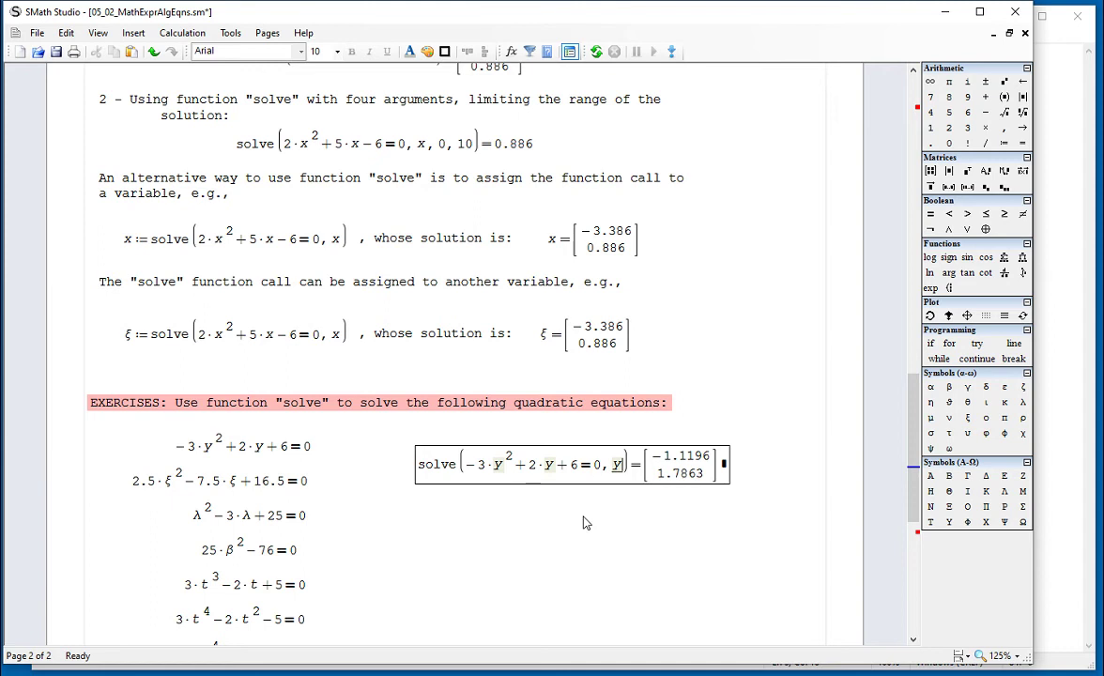
Extend the exercise's solve call to four arguments with a search range from −100 to 0 and evaluate it.
type(", -100, 0)=-1")
key("BackSpace")
type("0")
left_click(416, 472)
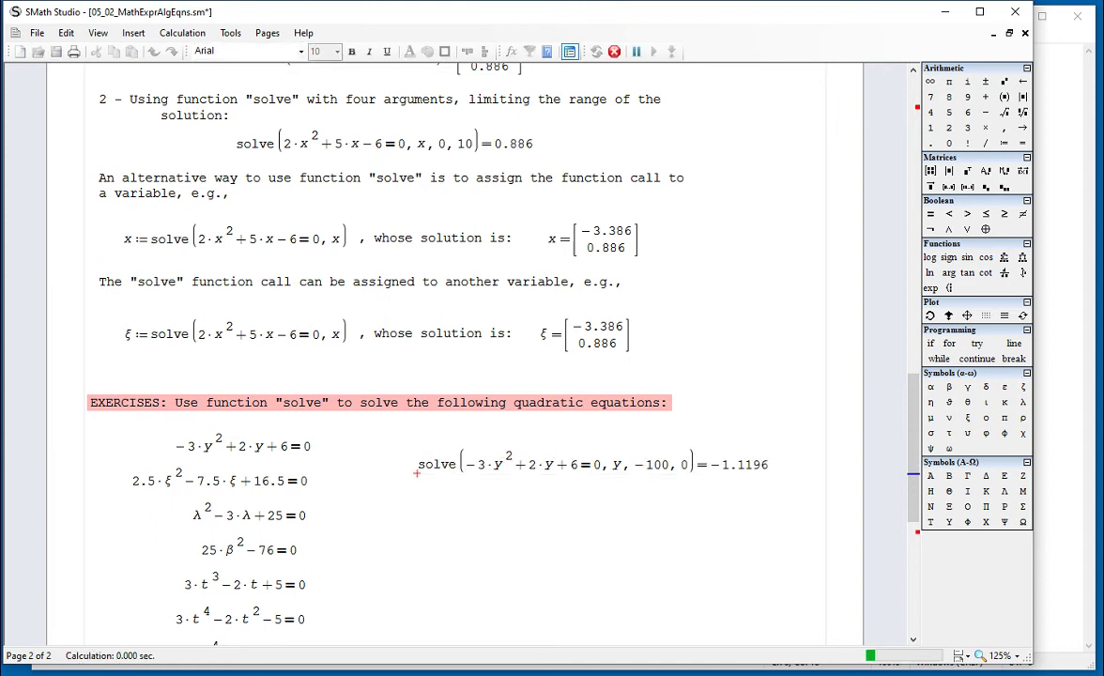
Evaluate the exercise's solve call with its search range set from 0 to 100, and delete the whole call.
left_click(695, 466)
key("BackSpace")
key("BackSpace")
key("BackSpace")
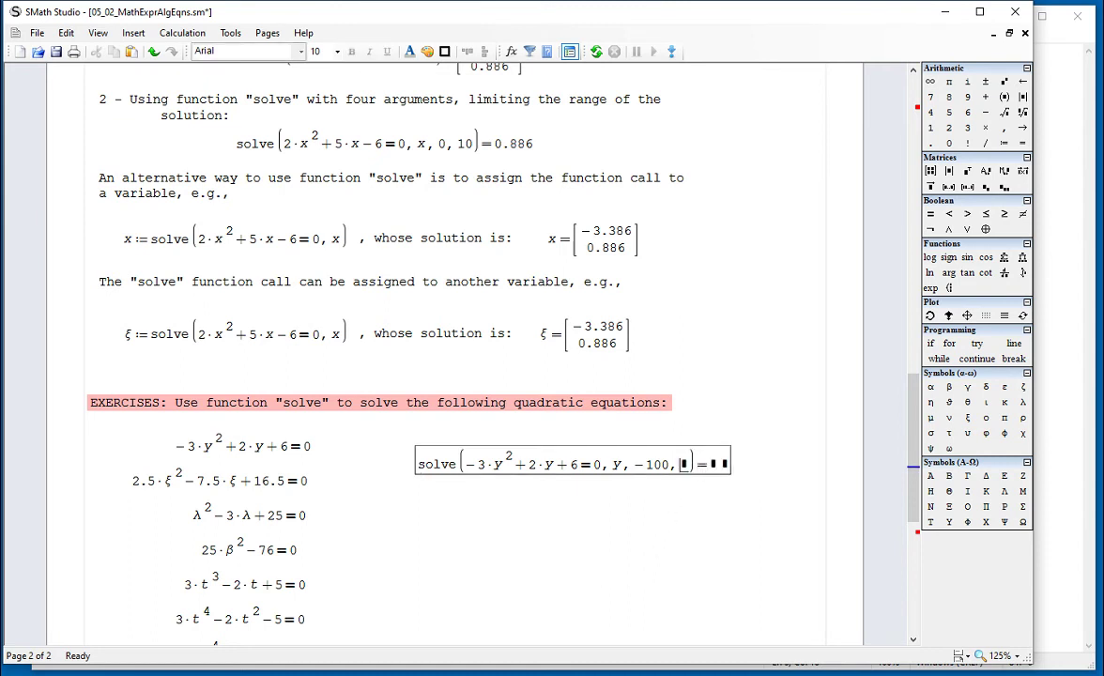
type(",100")
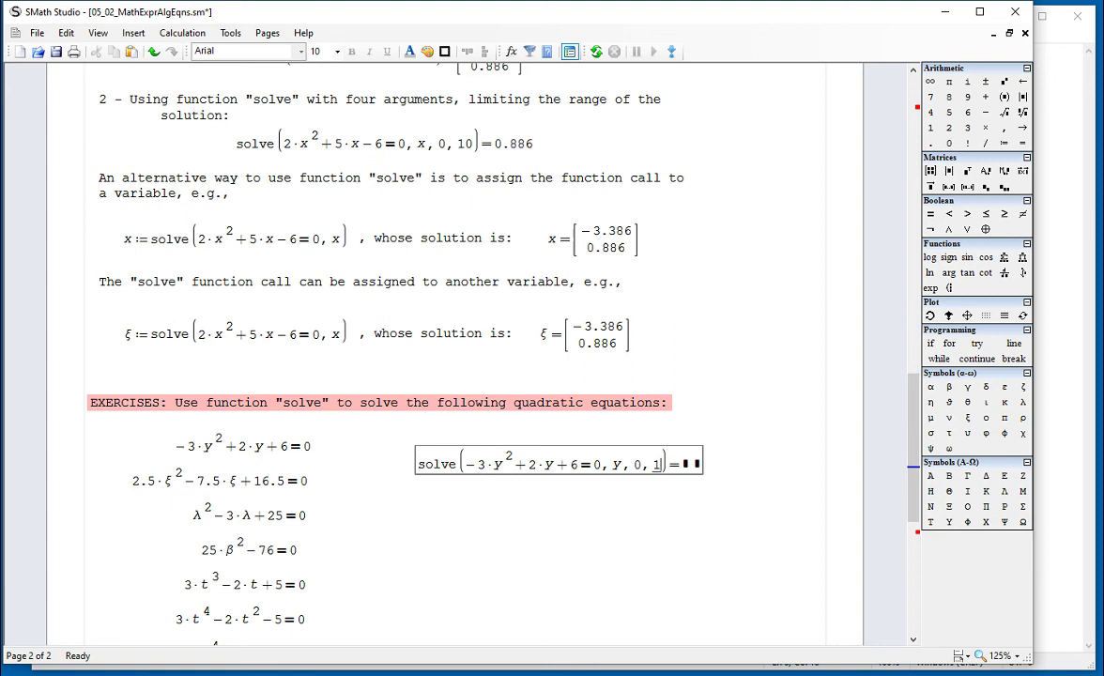
left_click(416, 472)
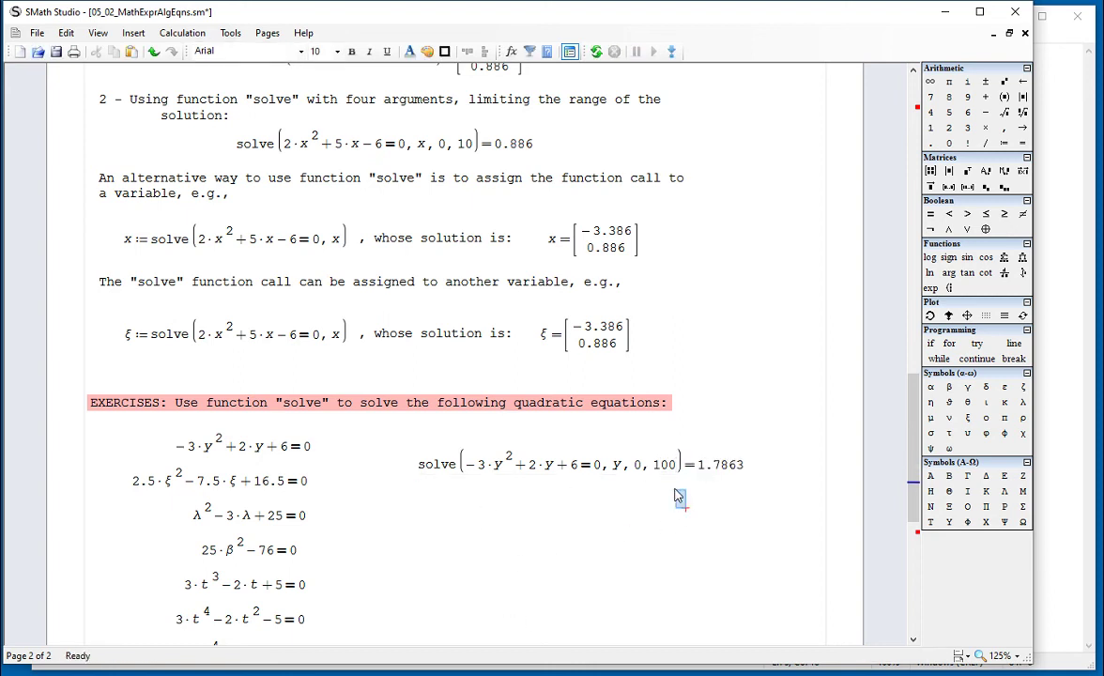
left_click_drag(686, 507, 645, 483)
key("Delete")
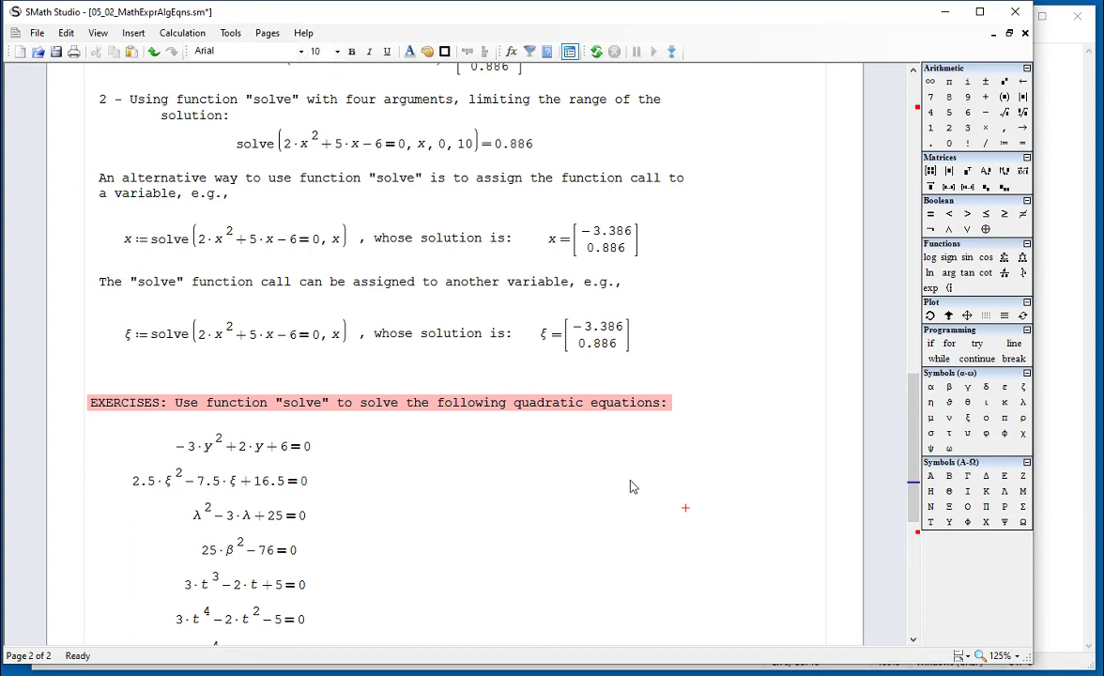
Examine the list of exercise equations, checking the cubic and quartic ones in t and η at its end.
scroll(631, 485, "down", 3)
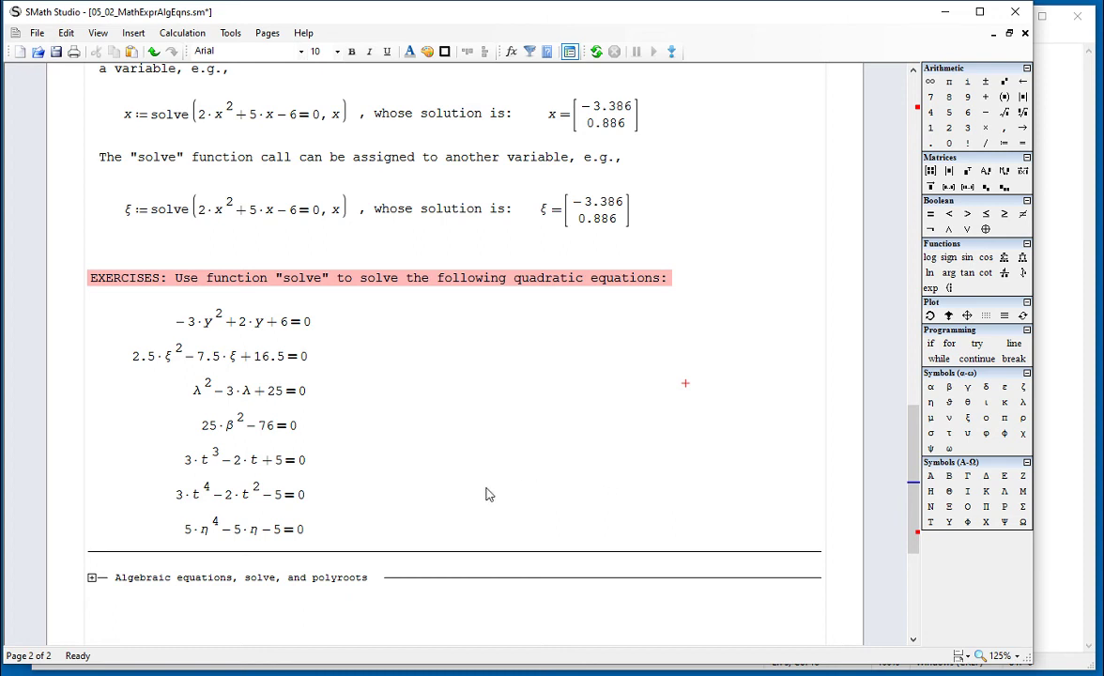
left_click_drag(478, 488, 302, 471)
left_click(373, 454)
left_click_drag(331, 530, 314, 540)
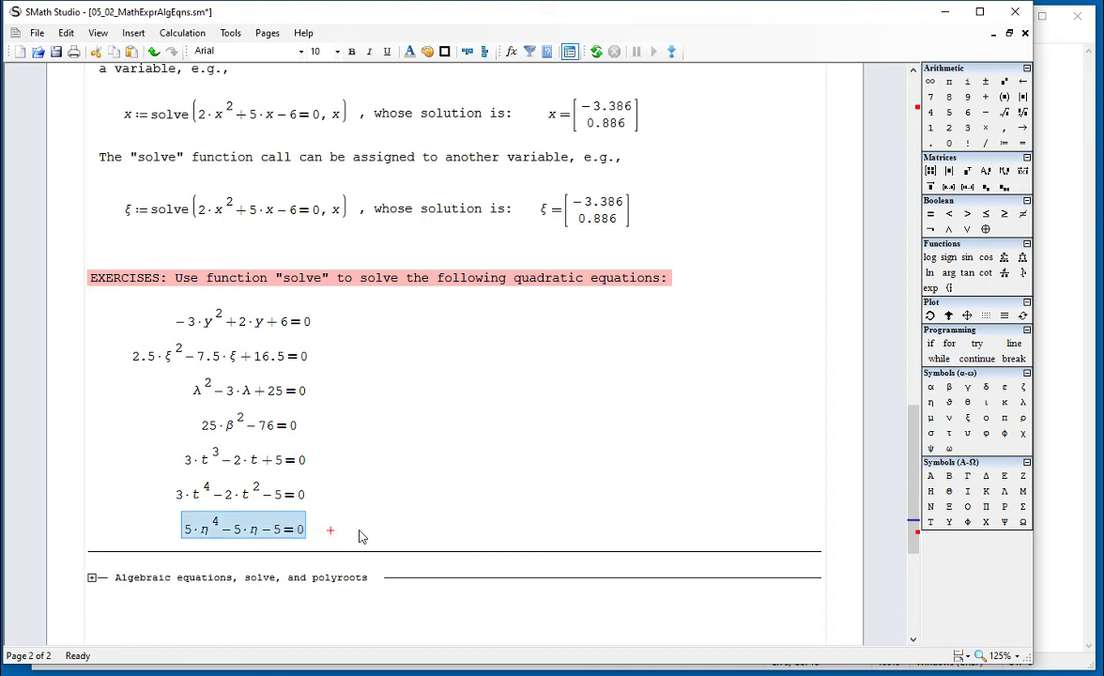
left_click(358, 532)
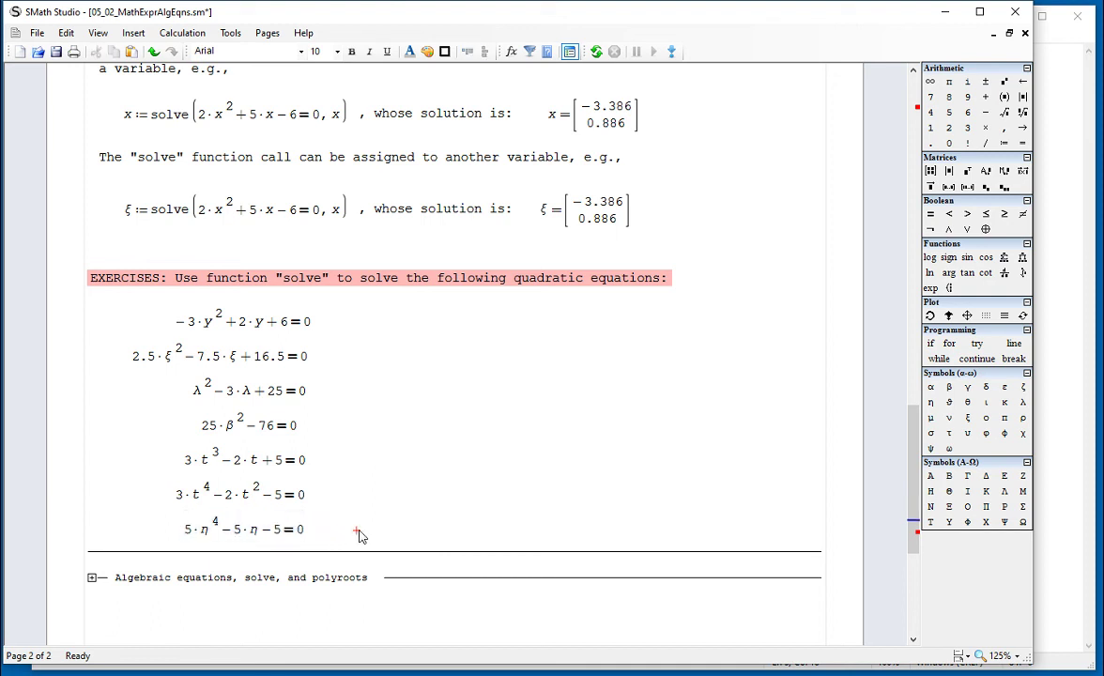
scroll(357, 535, "up", 1)
scroll(357, 535, "down", 1)
scroll(358, 535, "up", 2)
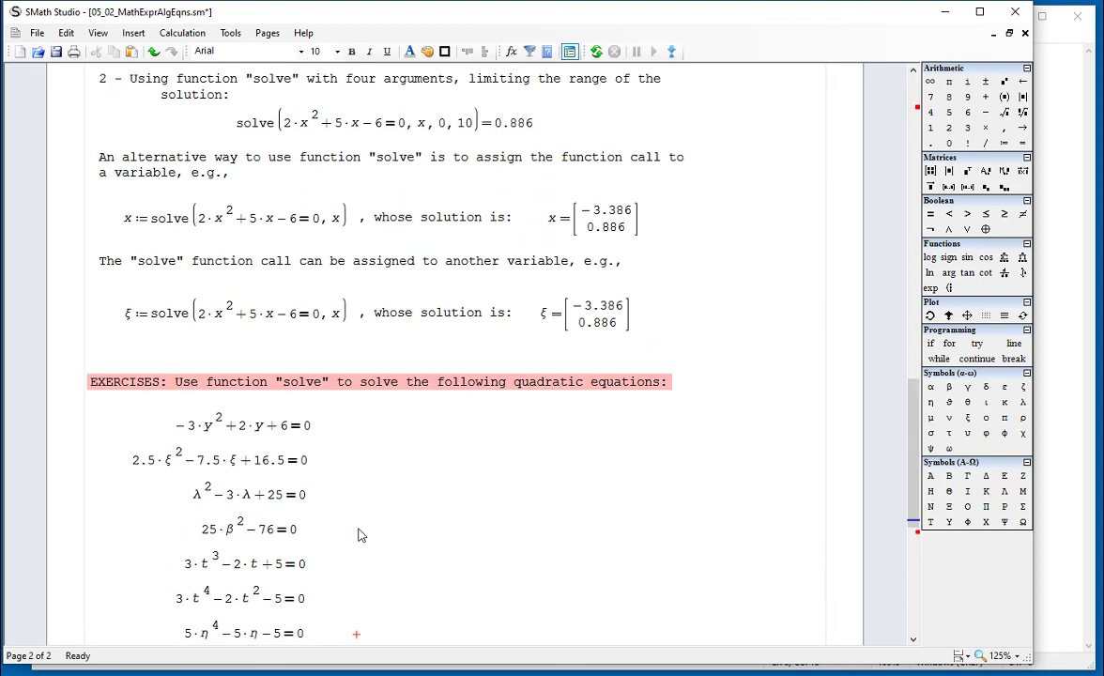
Switch to the untitled Notepad window showing the lesson title.
left_click(1051, 388)
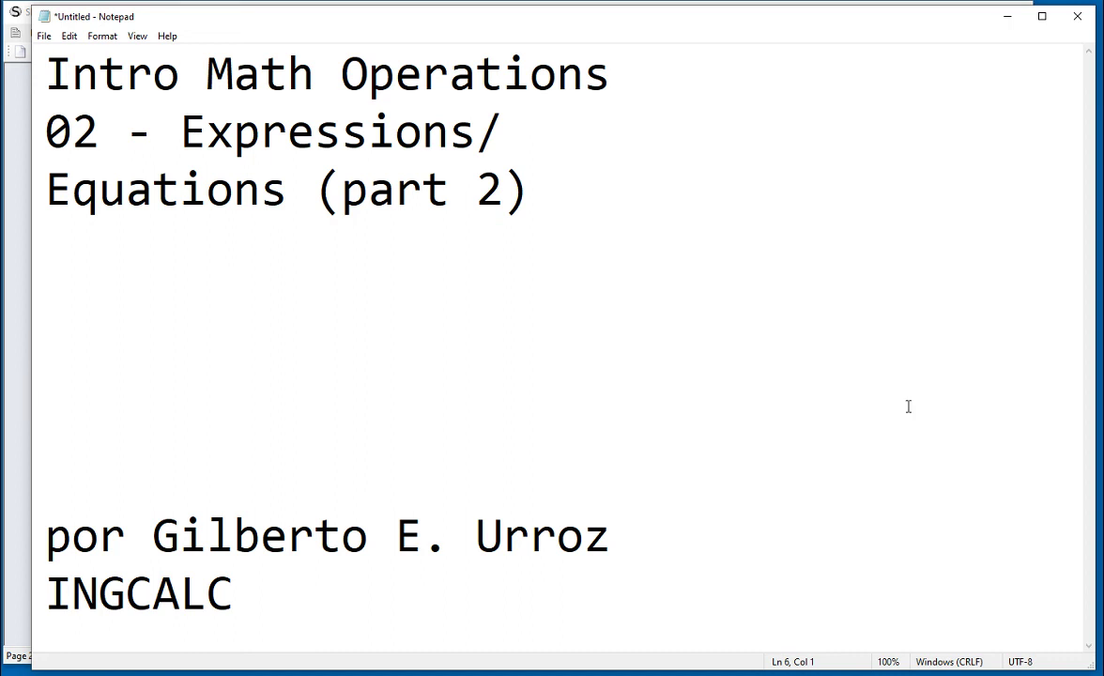